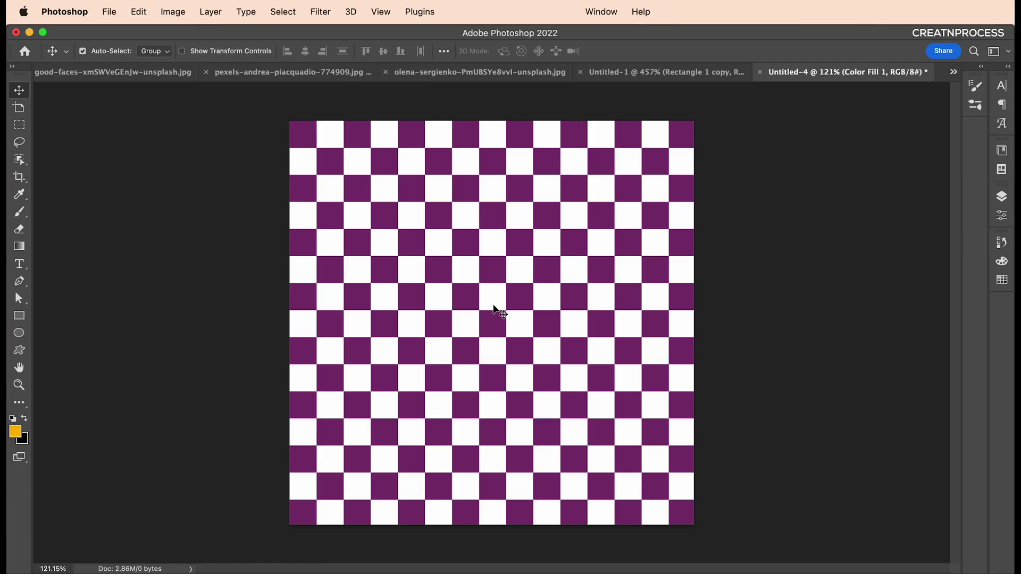
# Step: Zoom in slightly on the purple-and-white checkerboard canvas
pyautogui.scroll(1, 493, 306)
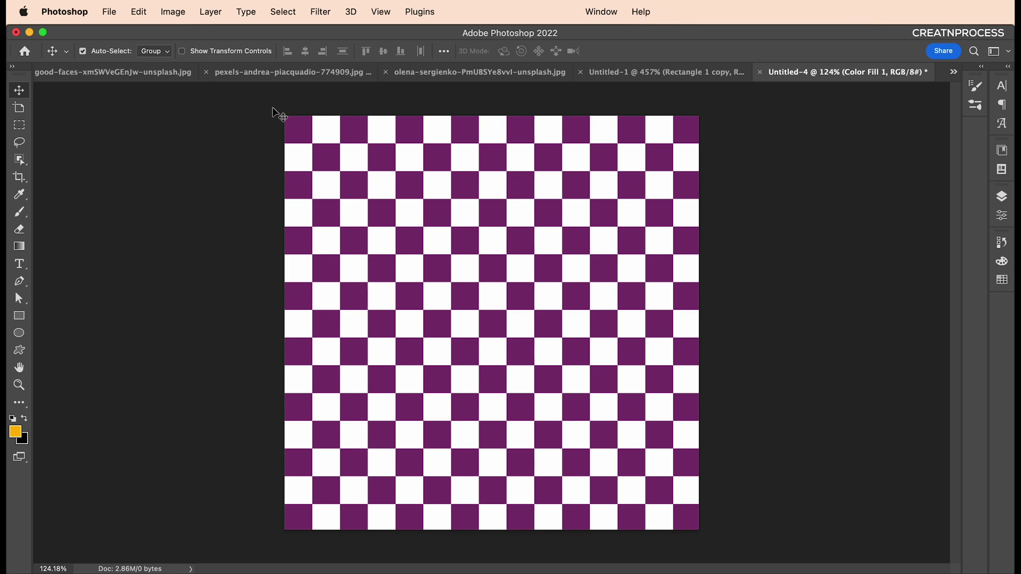
# Step: Create Untitled-5 at 200×200 px, 300 ppi with Transparent background contents
pyautogui.click(109, 12)
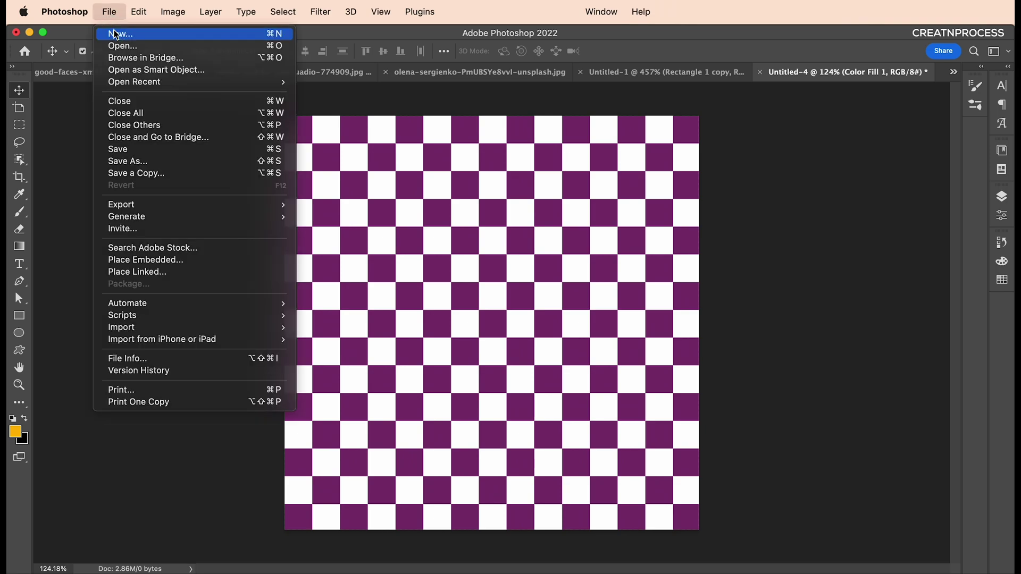
pyautogui.click(111, 32)
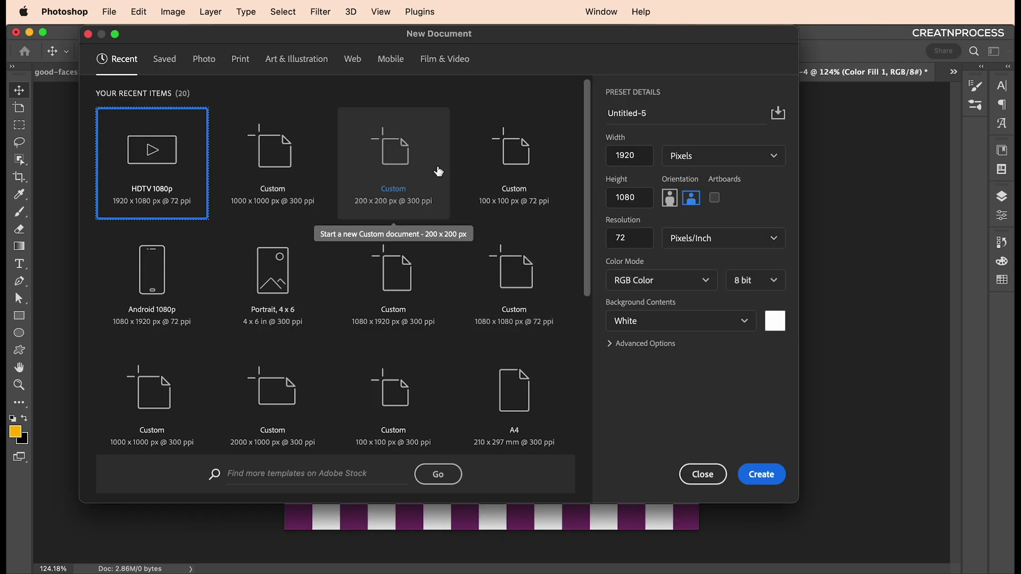
pyautogui.click(627, 155)
pyautogui.write('200')
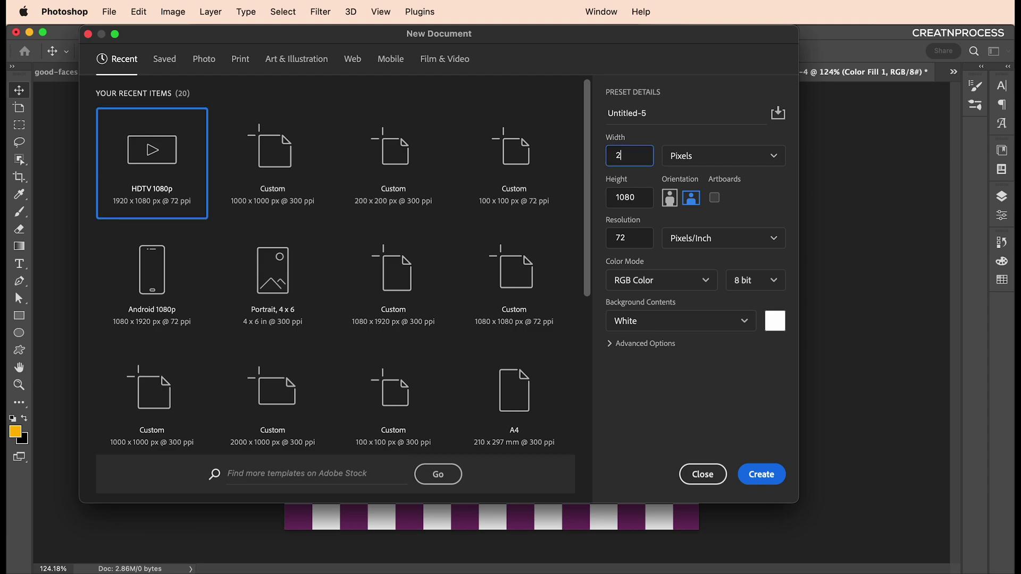
pyautogui.press('Tab')
pyautogui.write('200')
pyautogui.press('Tab')
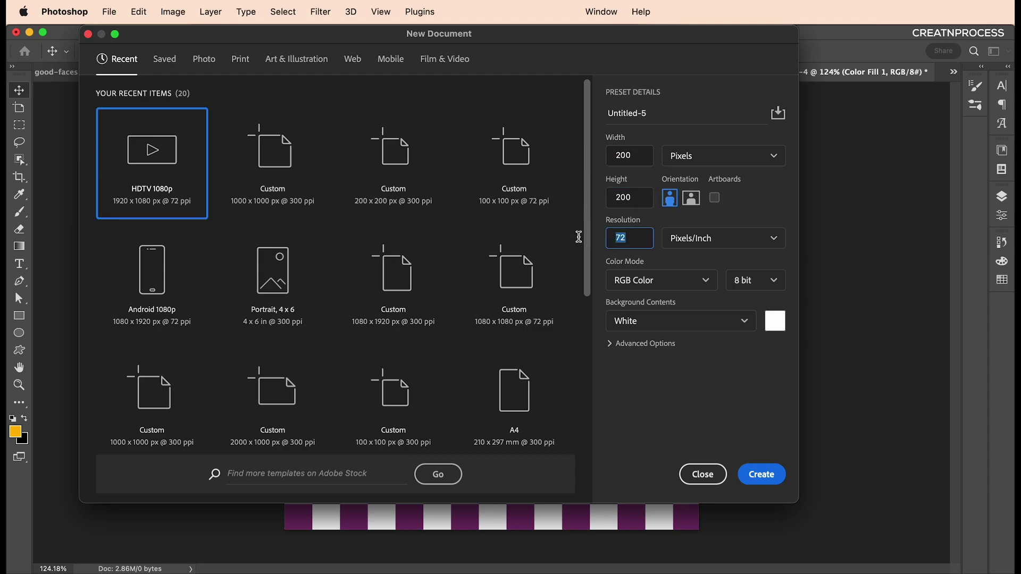
pyautogui.write('300')
pyautogui.click(678, 322)
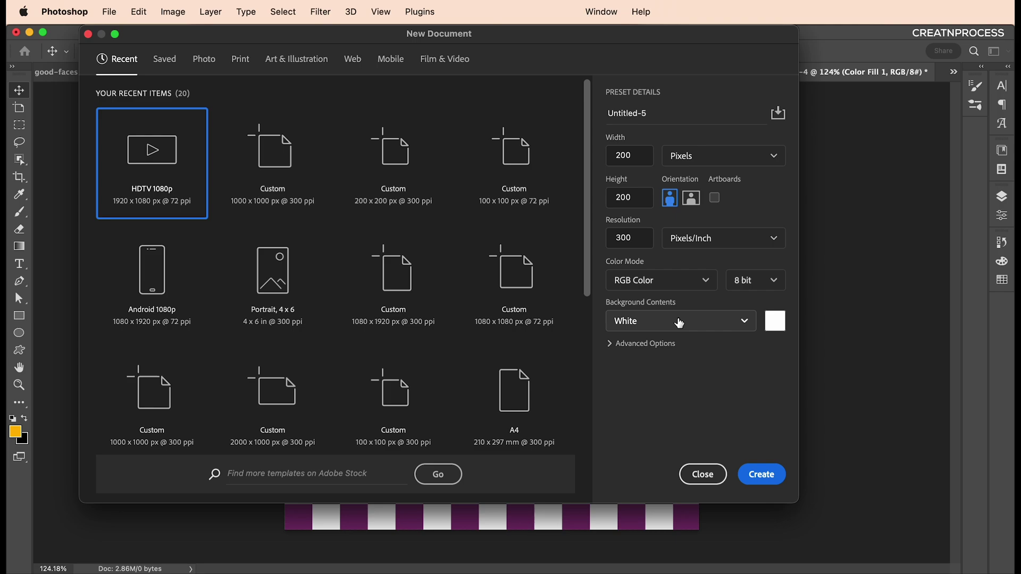
pyautogui.click(666, 416)
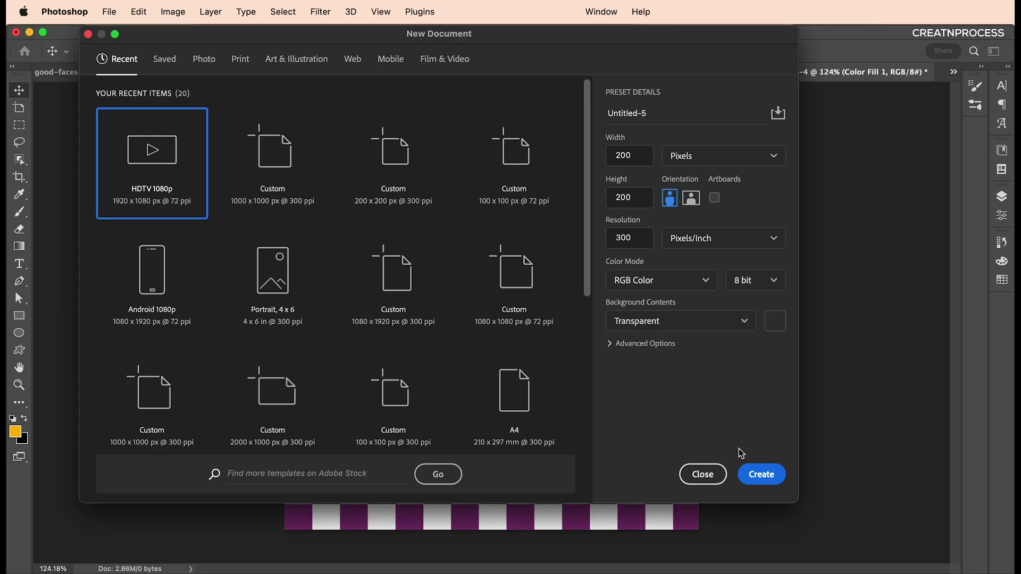
pyautogui.click(754, 474)
pyautogui.scroll(5, 489, 314)
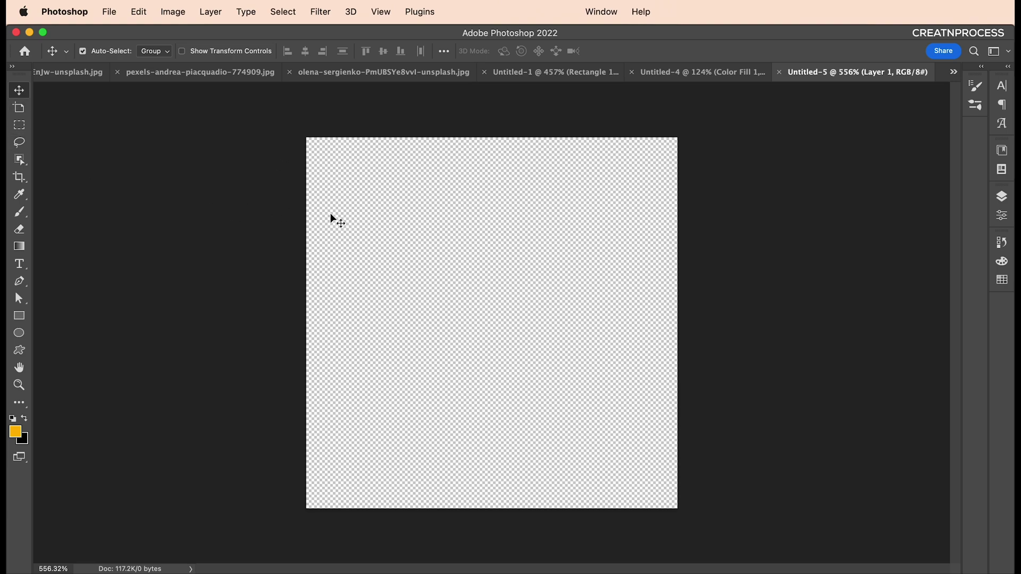
# Step: Draw a 100×100 px rectangle and give it a black fill
pyautogui.click(19, 318)
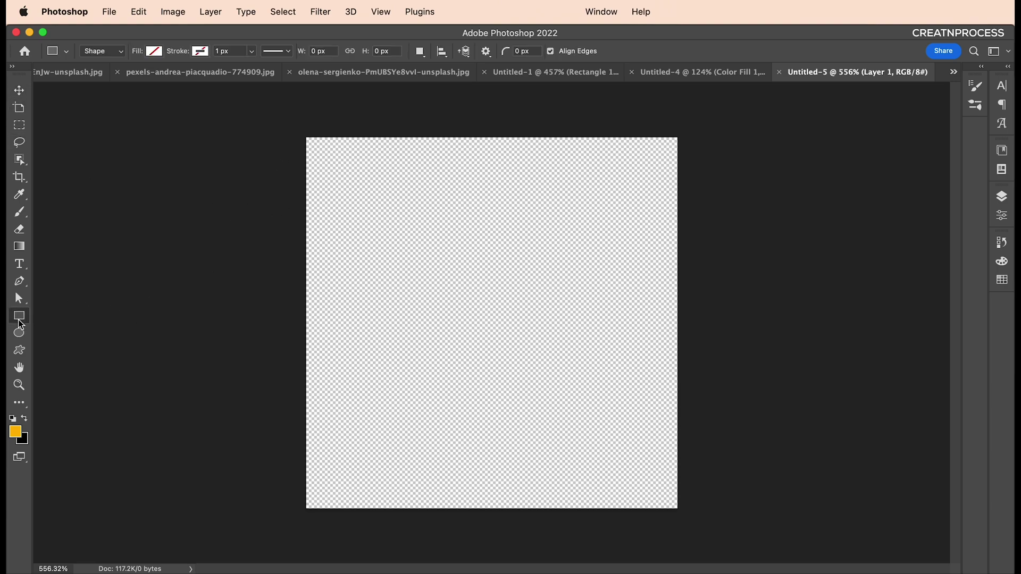
pyautogui.click(449, 272)
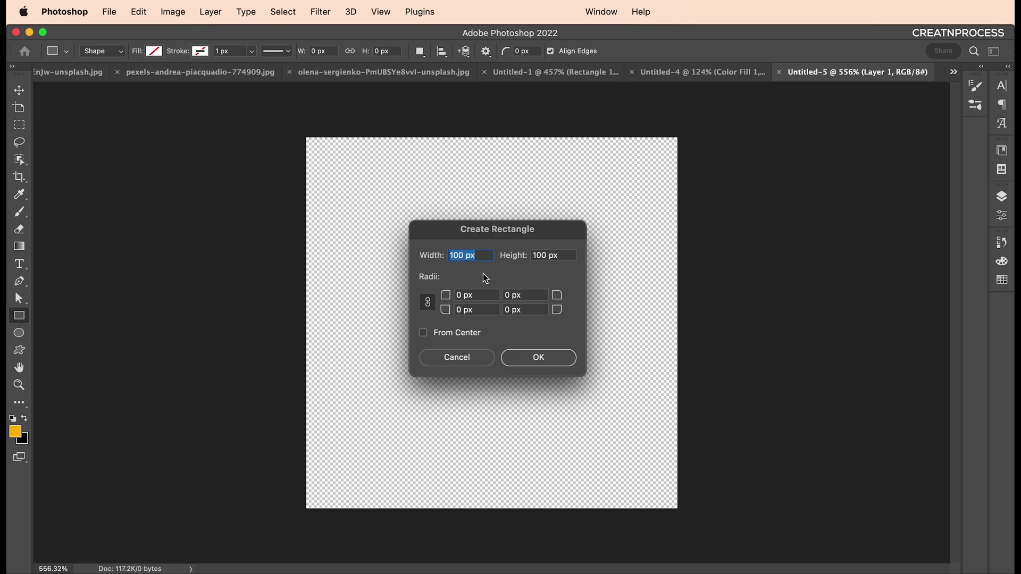
pyautogui.moveTo(490, 237); pyautogui.dragTo(491, 274)
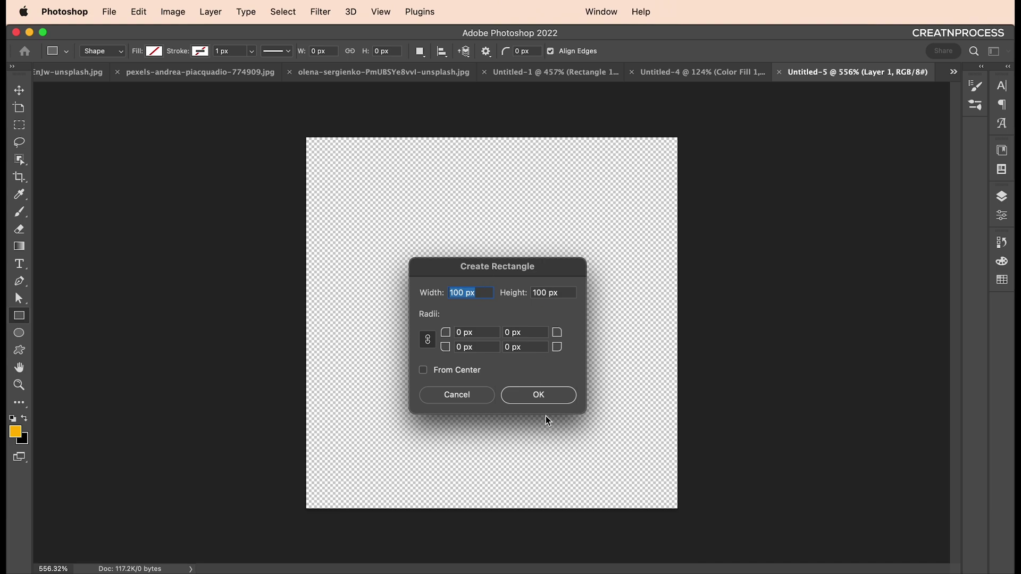
pyautogui.click(540, 394)
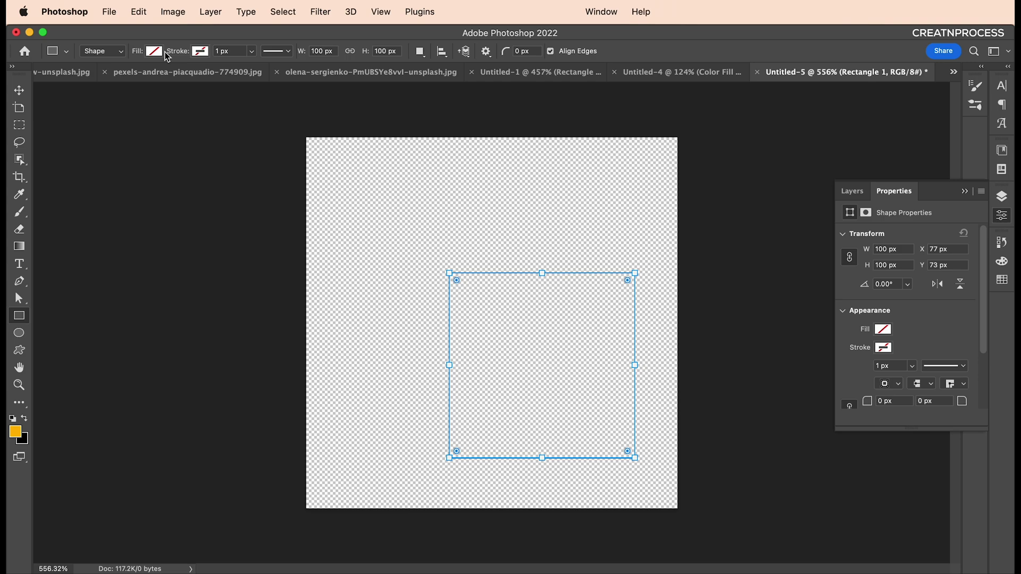
pyautogui.click(154, 51)
pyautogui.click(105, 123)
pyautogui.click(163, 46)
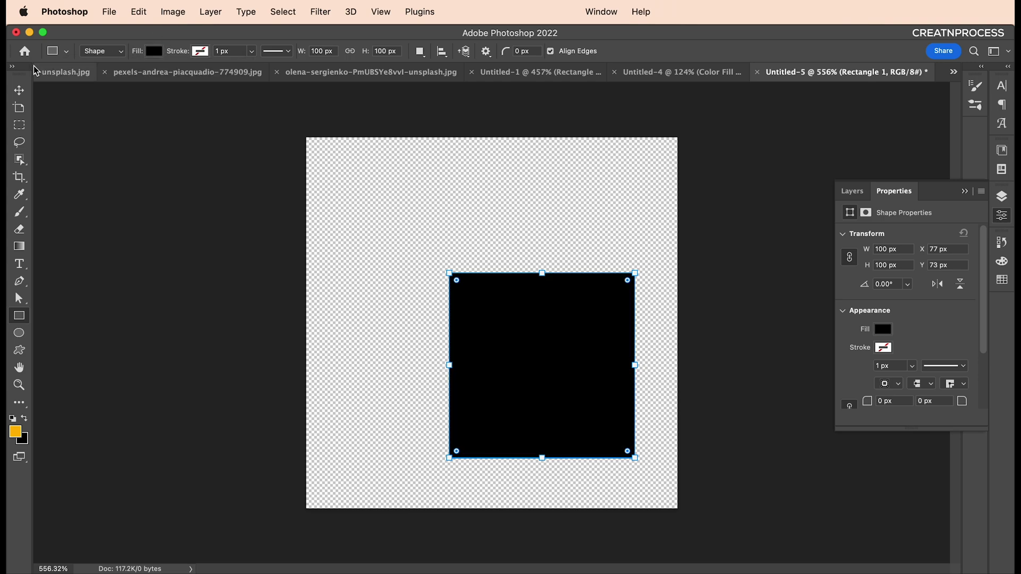
# Step: Move the black square into the canvas's top-left corner
pyautogui.click(20, 90)
pyautogui.moveTo(492, 323); pyautogui.dragTo(557, 400)
pyautogui.scroll(-5, 576, 365)
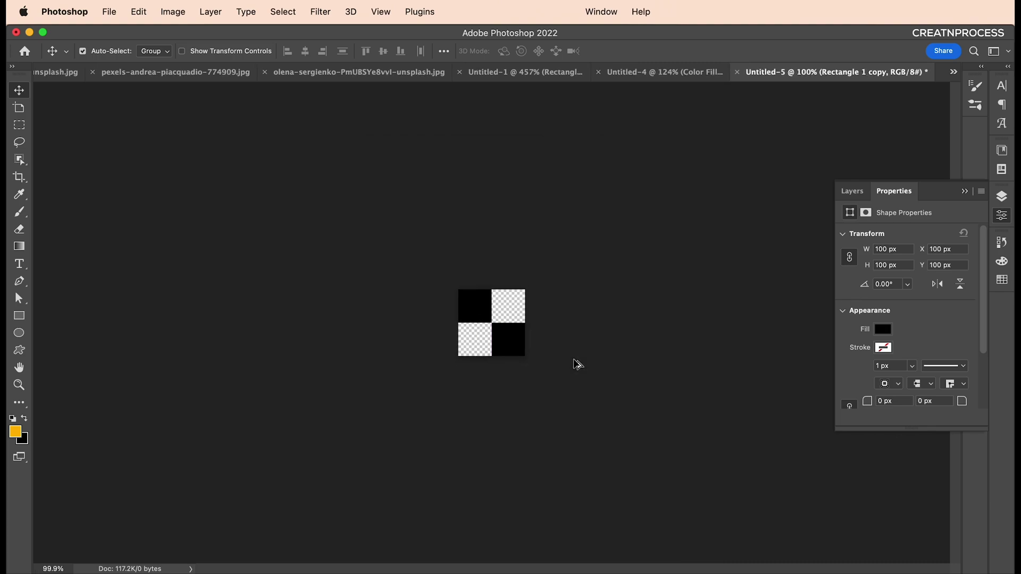
pyautogui.scroll(5, 576, 363)
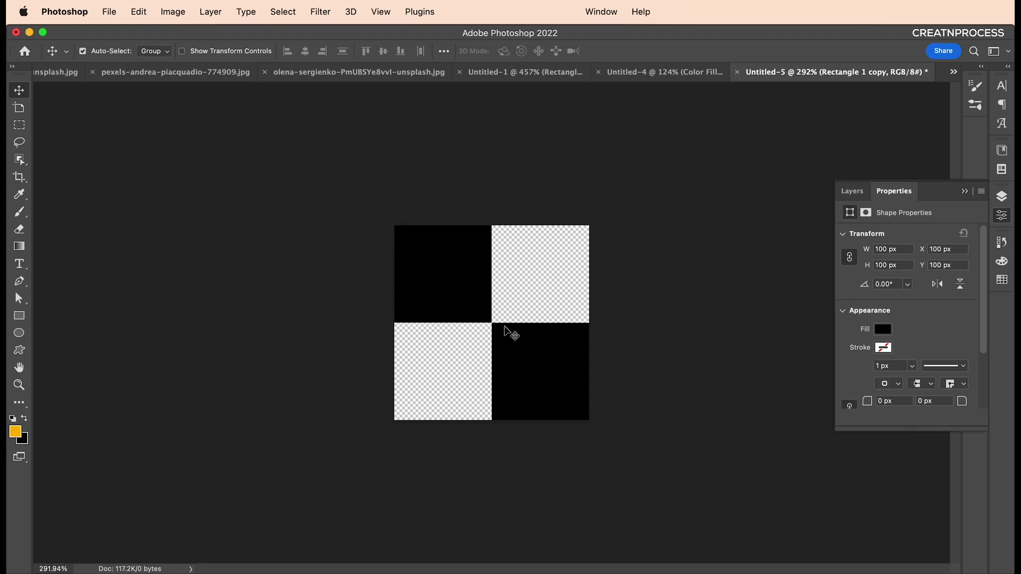
# Step: Define the two-square tile as a pattern named Checker3
pyautogui.click(139, 12)
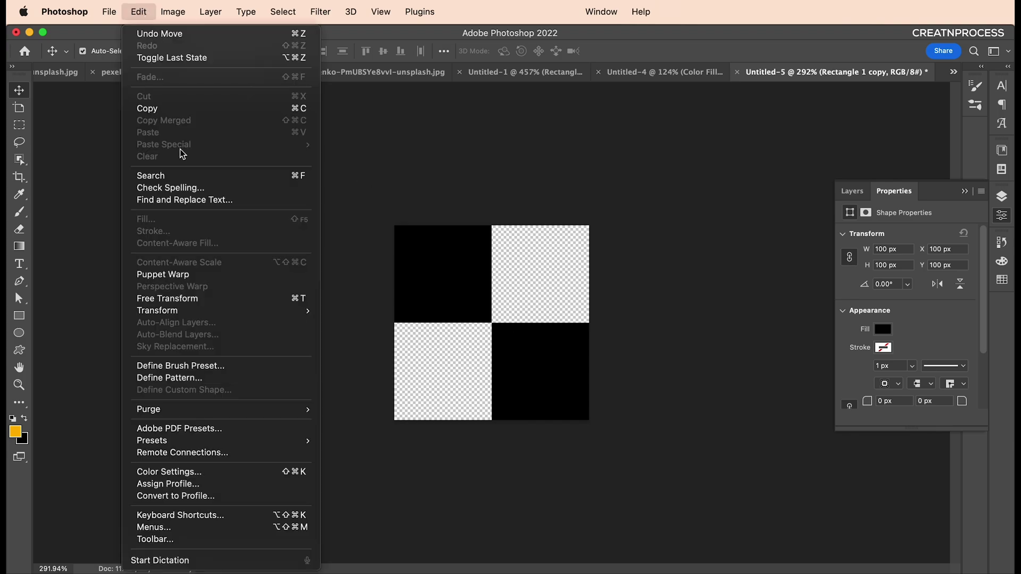
pyautogui.click(223, 378)
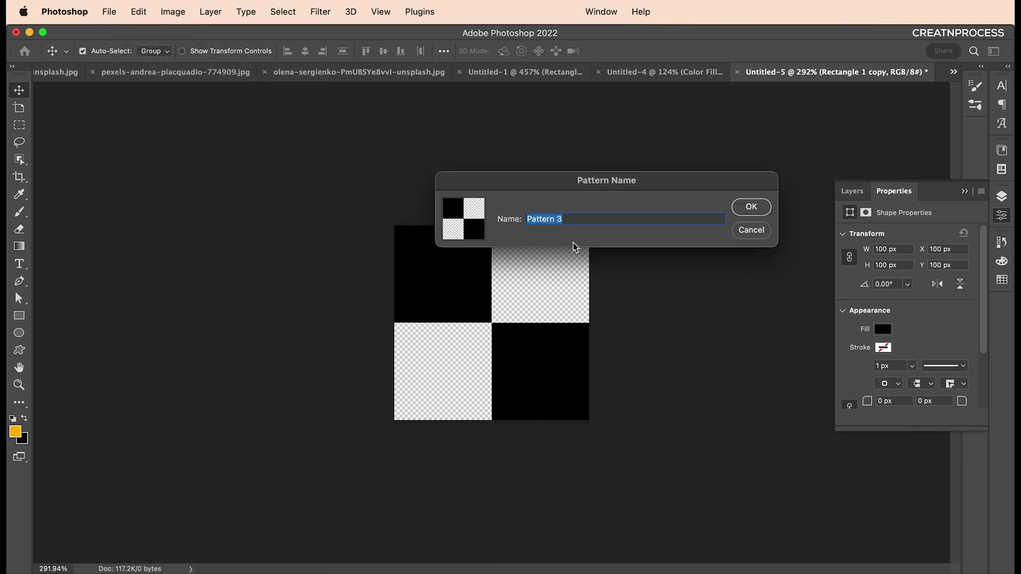
pyautogui.write('Checker3')
pyautogui.click(762, 211)
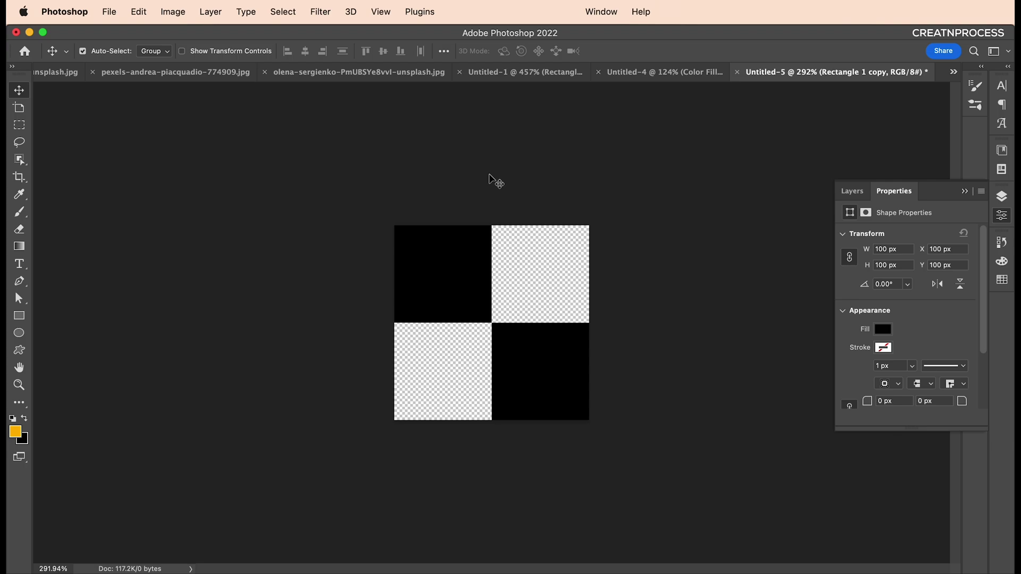
# Step: Create a 1000×1000 px, 300 ppi document with a White background
pyautogui.click(109, 12)
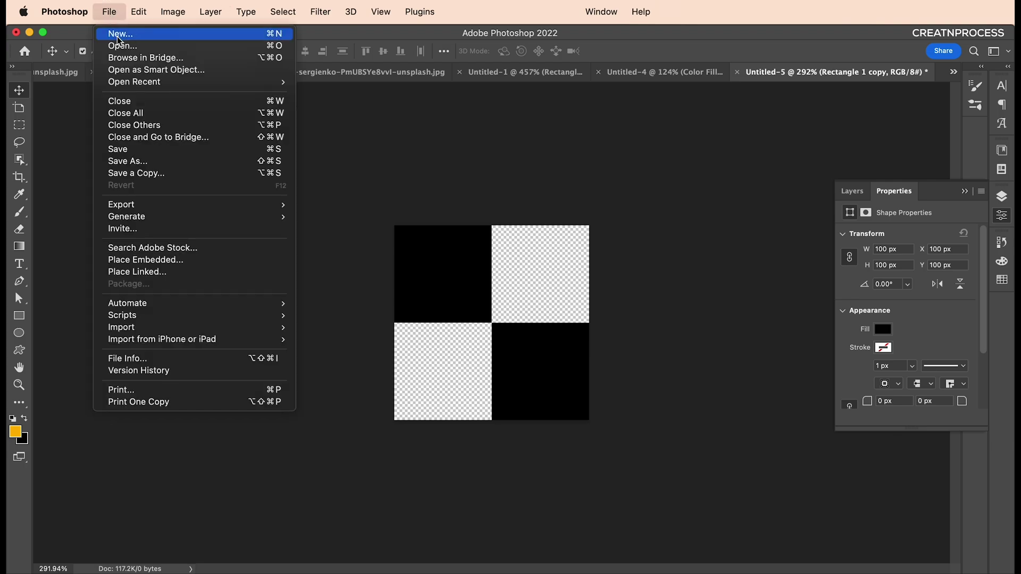
pyautogui.click(120, 34)
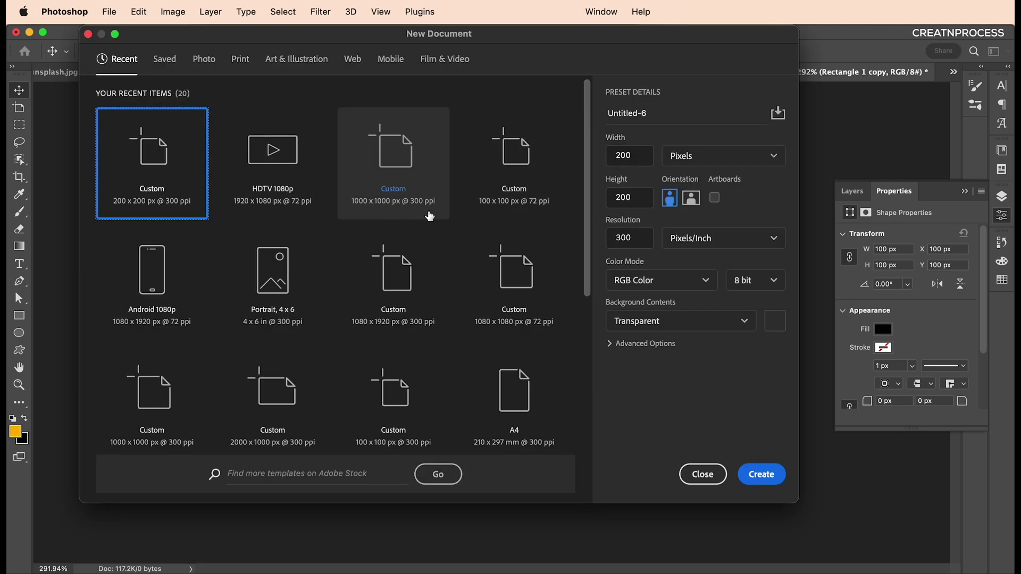
pyautogui.doubleClick(635, 160)
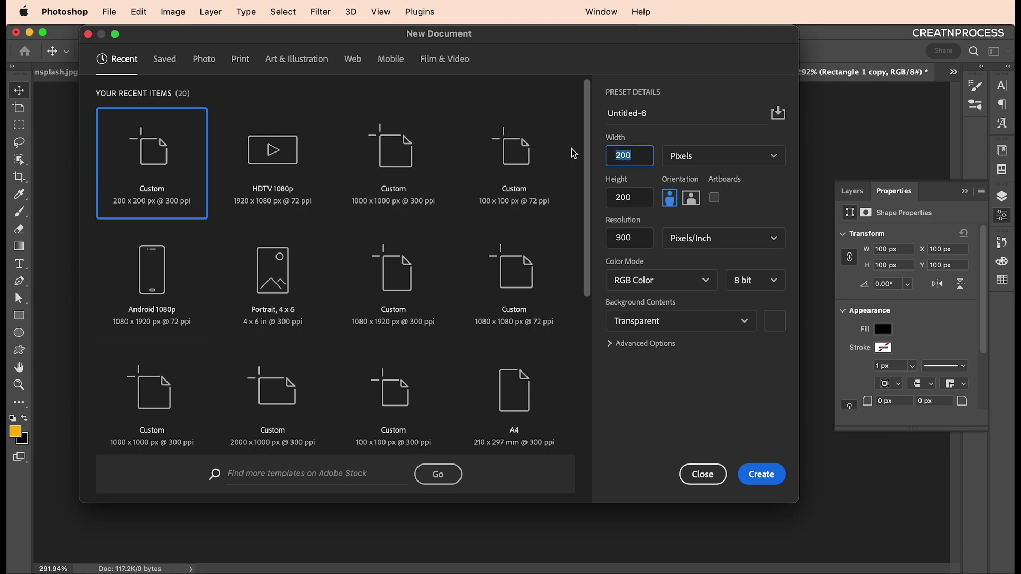
pyautogui.write('1000')
pyautogui.press('Tab')
pyautogui.write('1000')
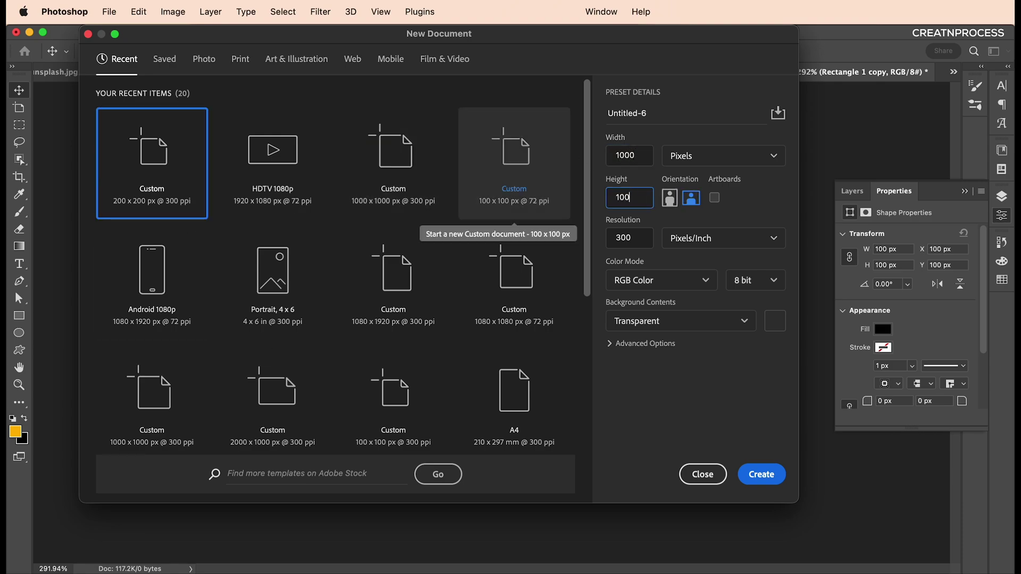
pyautogui.click(675, 322)
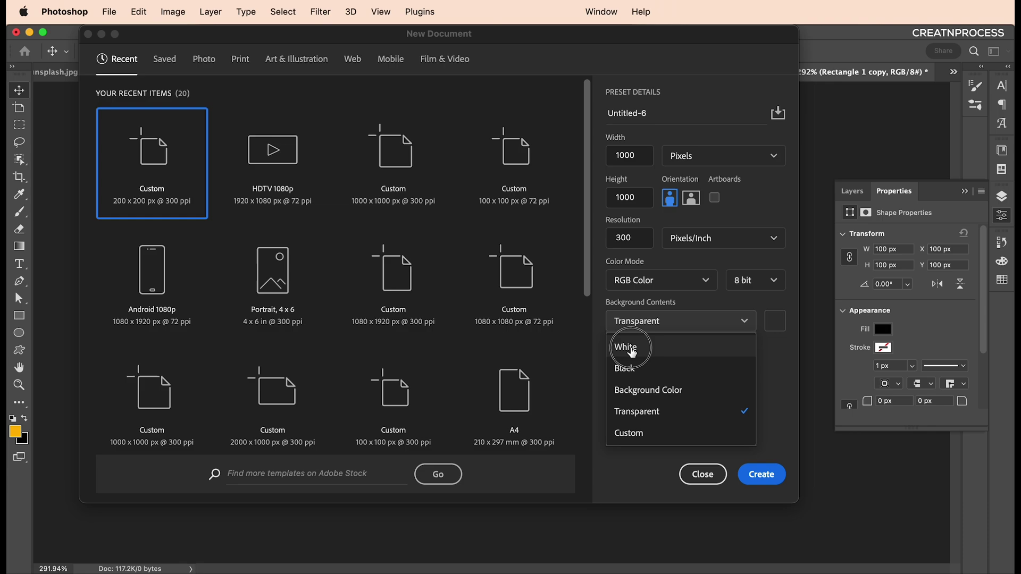
pyautogui.click(627, 347)
pyautogui.click(625, 238)
pyautogui.doubleClick(624, 237)
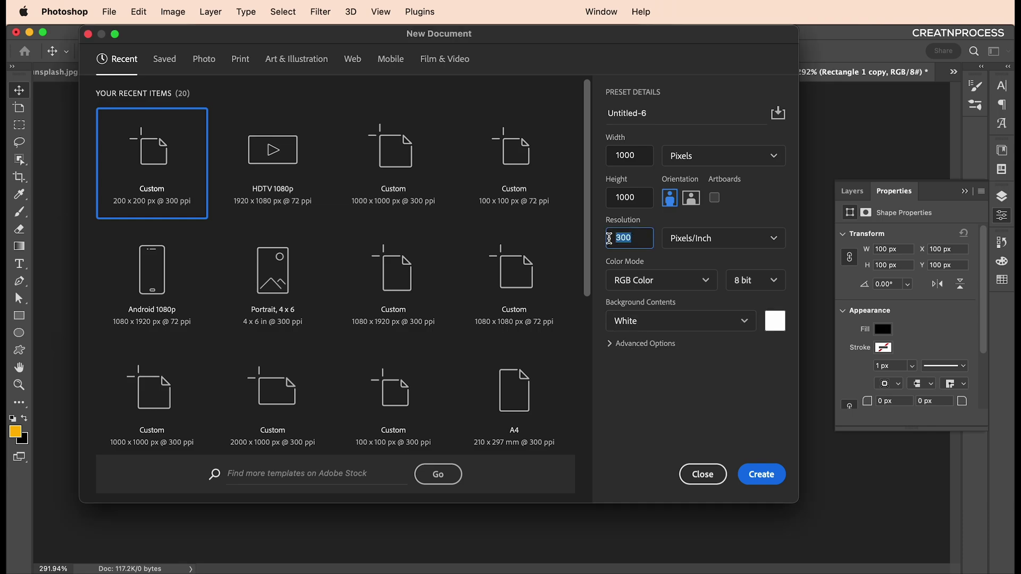
pyautogui.click(757, 474)
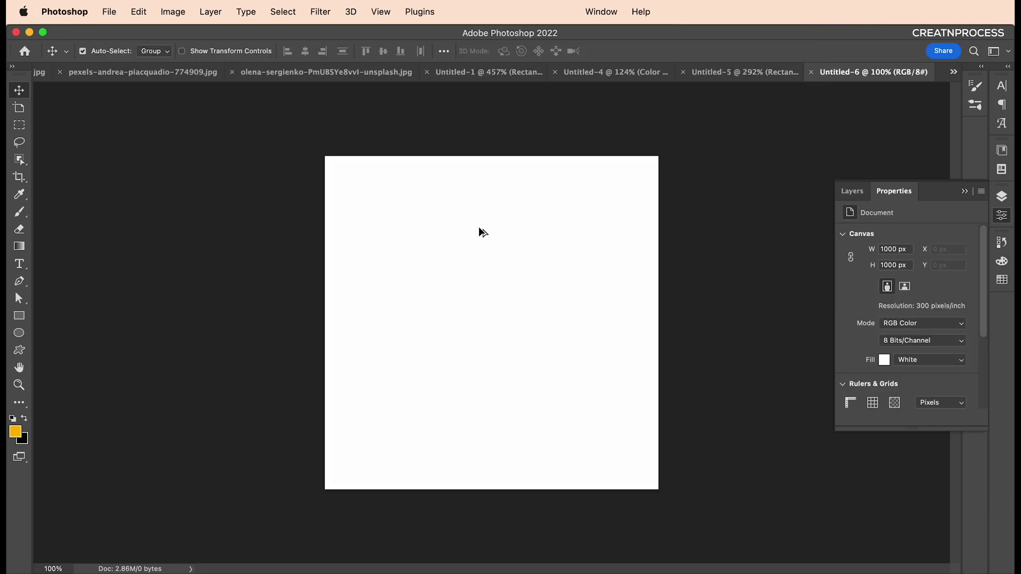
# Step: Zoom in, show the Layers panel and bring up the fill/adjustment layer list
pyautogui.press('super+plus')
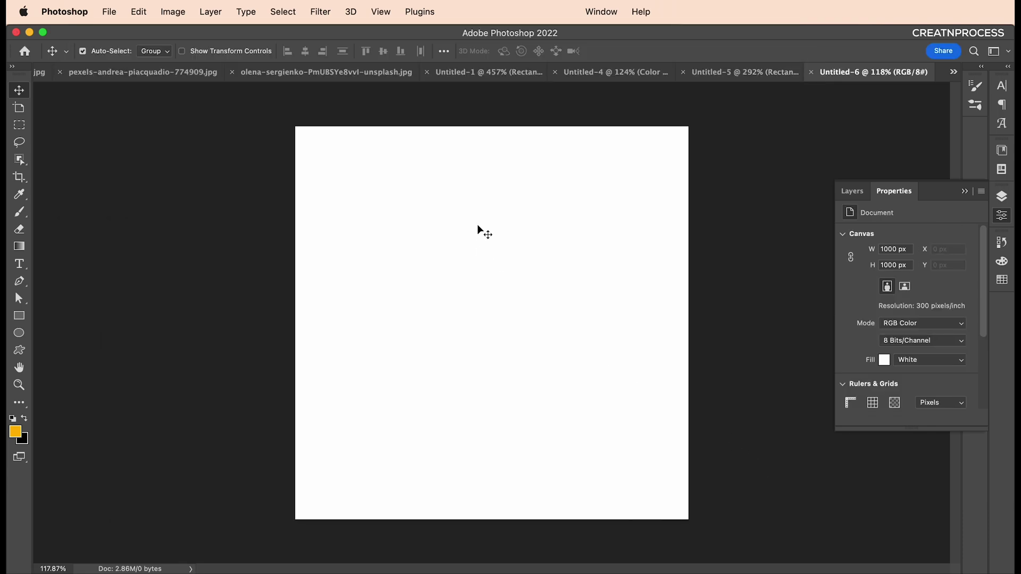
pyautogui.click(1004, 202)
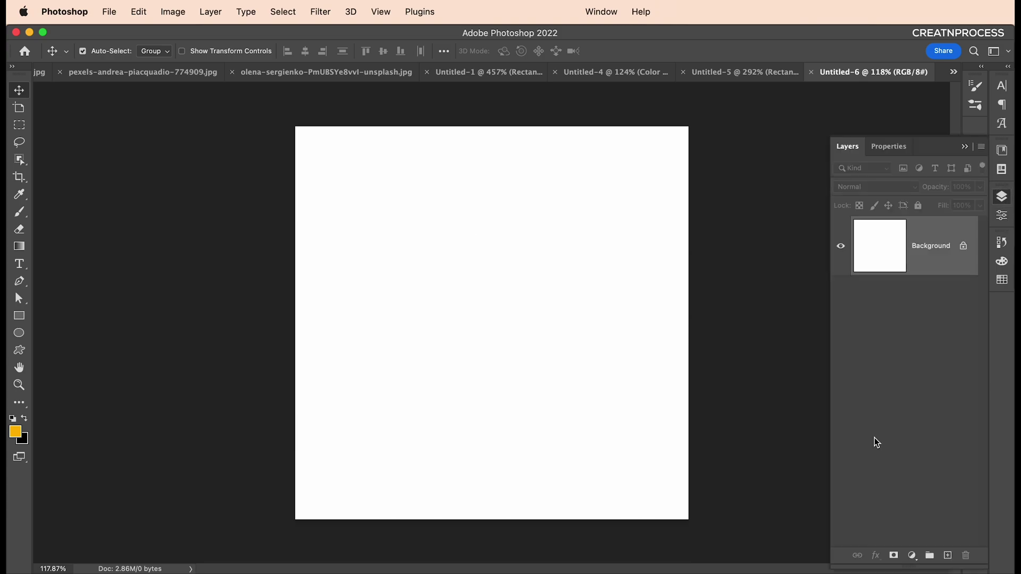
pyautogui.click(912, 556)
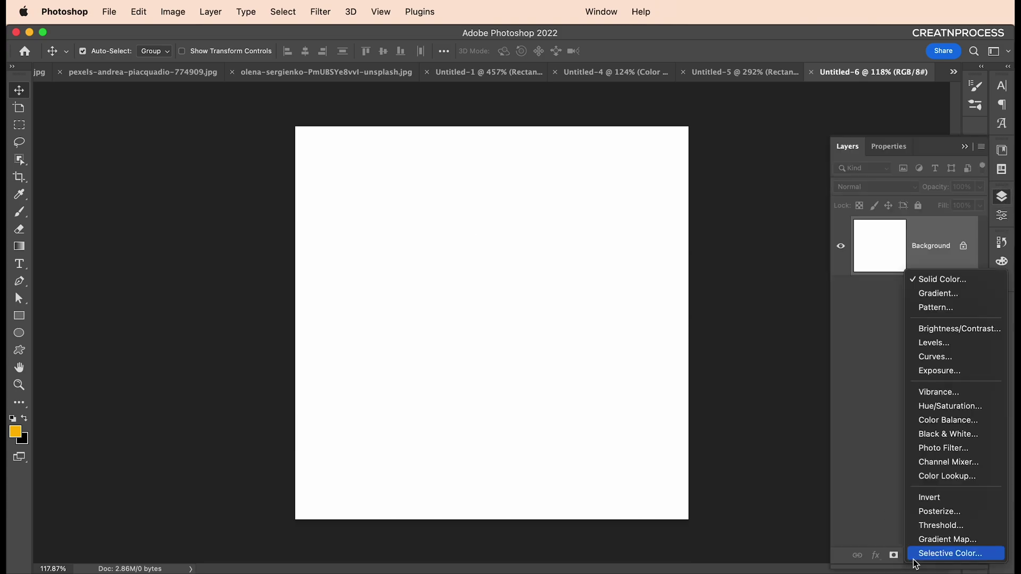
# Step: Add a Pattern fill layer using the black-and-white checkerboard pattern
pyautogui.click(920, 308)
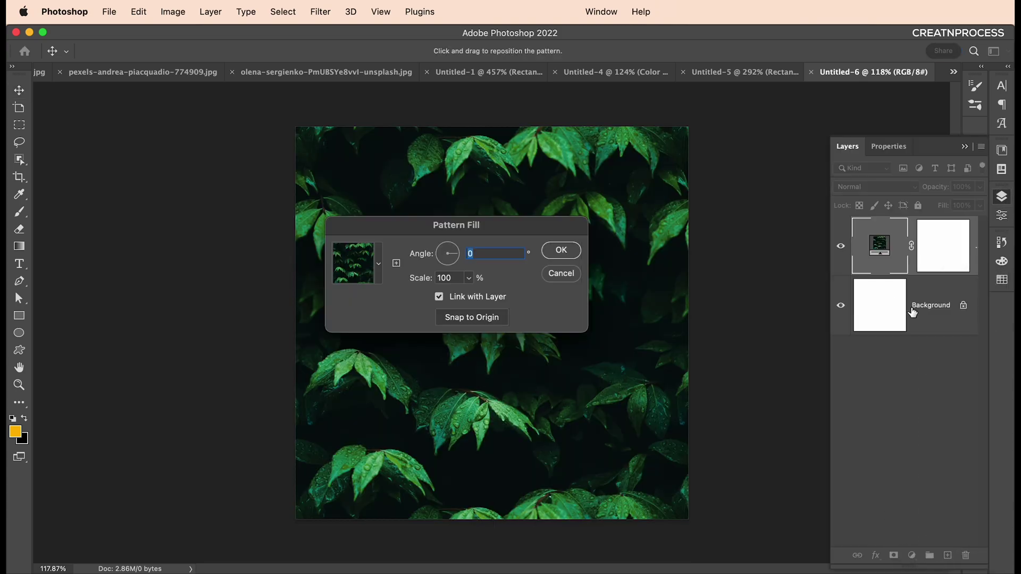
pyautogui.click(379, 264)
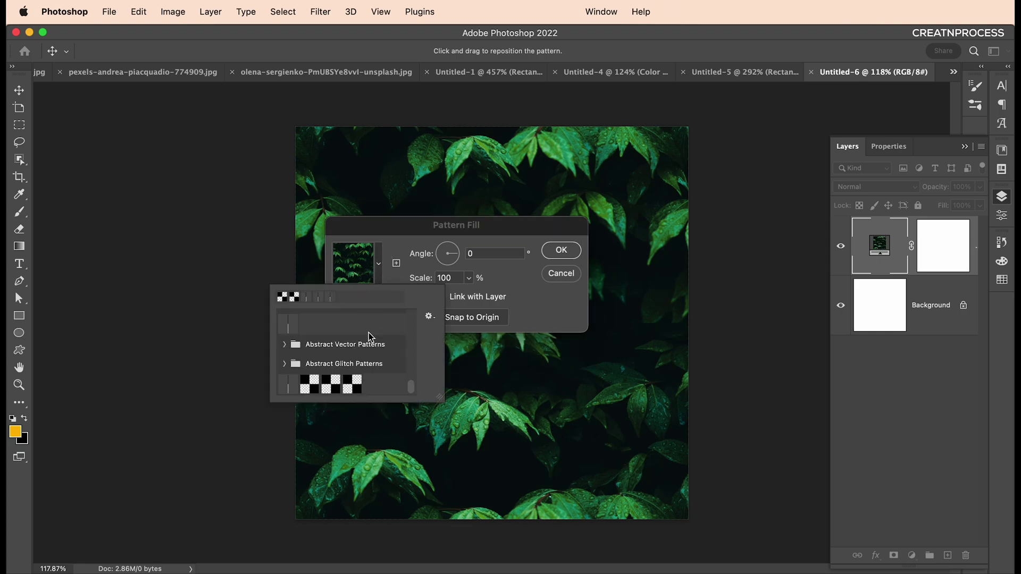
pyautogui.click(356, 387)
pyautogui.click(422, 261)
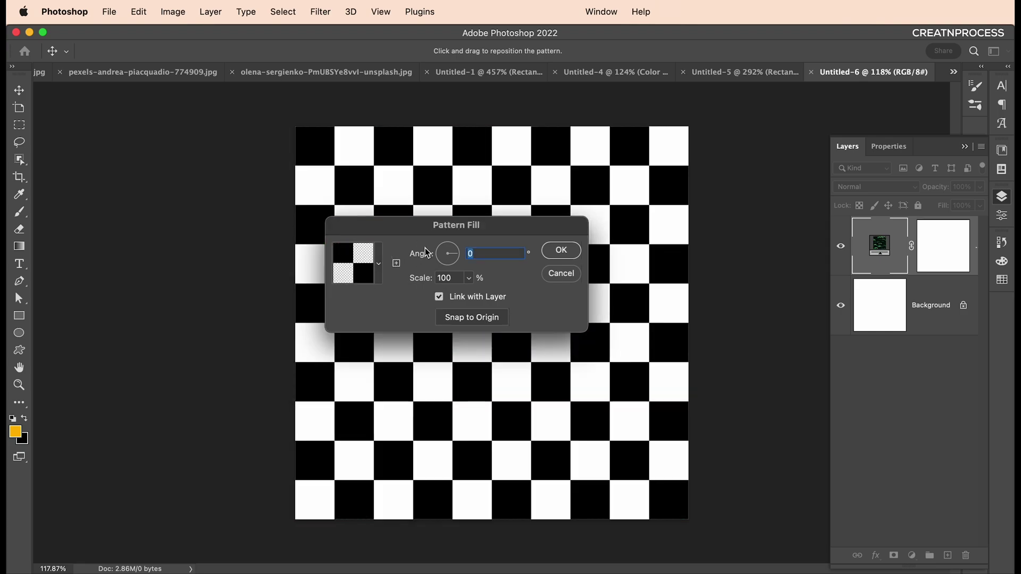
# Step: Set the pattern scale to 77%
pyautogui.click(469, 278)
pyautogui.click(452, 277)
pyautogui.press('Up')
pyautogui.press('Up')
pyautogui.press('Up')
pyautogui.press('Up')
pyautogui.press('Up')
pyautogui.press('Up')
pyautogui.press('Up')
pyautogui.press('Up')
pyautogui.press('Up')
pyautogui.hotkey('shift', 'Down')
pyautogui.hotkey('shift', 'Down')
pyautogui.hotkey('shift', 'Down')
pyautogui.hotkey('shift', 'Down')
pyautogui.hotkey('shift', 'Down')
pyautogui.hotkey('shift', 'Down')
pyautogui.hotkey('shift', 'Down')
pyautogui.hotkey('shift', 'Down')
pyautogui.hotkey('shift', 'Down')
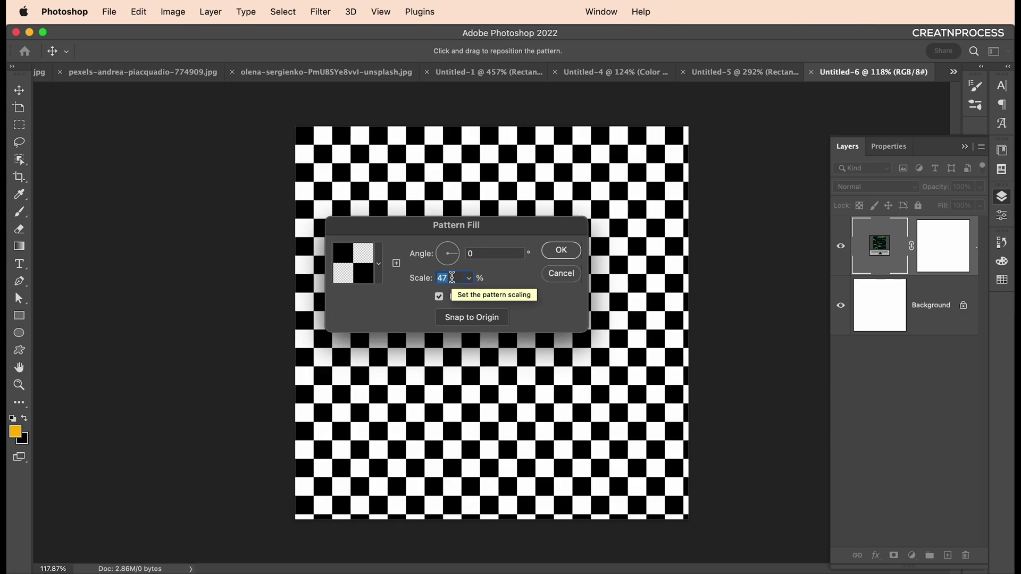
pyautogui.press('Down')
pyautogui.press('Down')
pyautogui.press('Down')
pyautogui.press('Down')
pyautogui.hotkey('shift', 'Up')
pyautogui.hotkey('shift', 'Up')
pyautogui.hotkey('shift', 'Up')
pyautogui.hotkey('shift', 'Up')
pyautogui.hotkey('shift', 'Up')
pyautogui.hotkey('shift', 'Up')
pyautogui.hotkey('shift', 'Up')
pyautogui.hotkey('shift', 'Up')
pyautogui.hotkey('shift', 'Up')
pyautogui.hotkey('shift', 'Up')
pyautogui.hotkey('shift', 'Up')
pyautogui.hotkey('shift', 'Up')
pyautogui.hotkey('shift', 'Up')
pyautogui.hotkey('shift', 'Up')
pyautogui.hotkey('shift', 'Up')
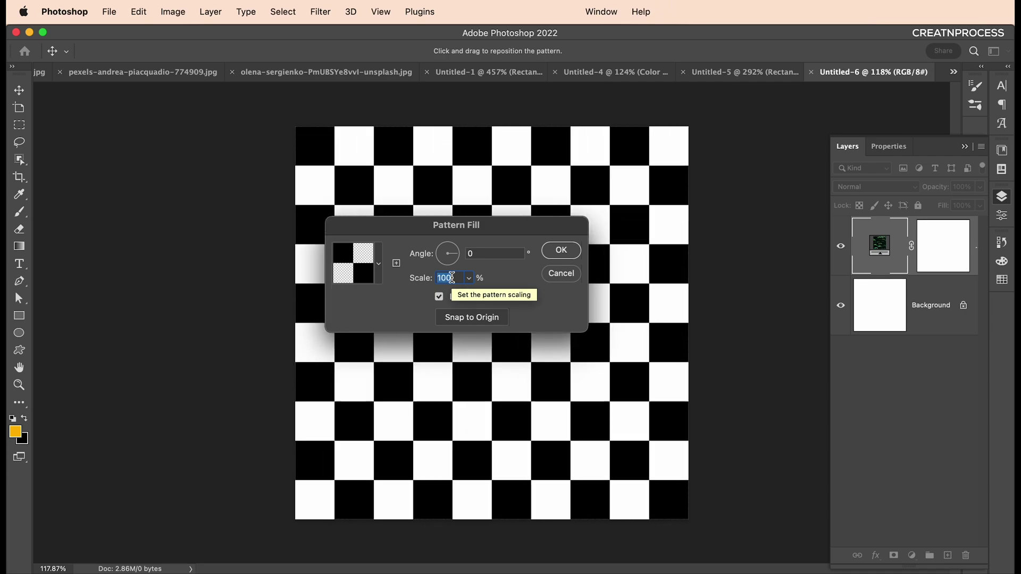
pyautogui.press('Up')
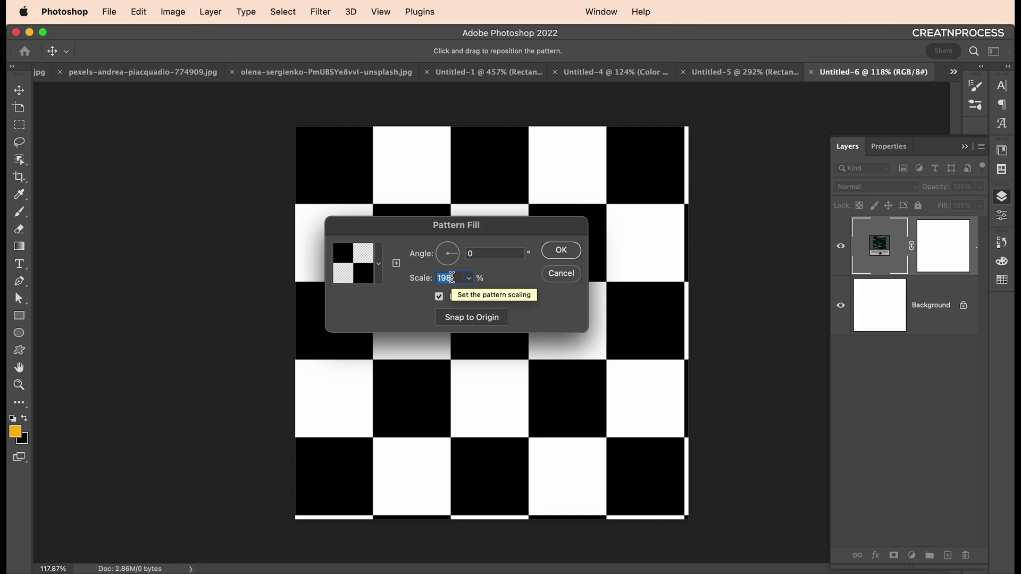
pyautogui.hotkey('shift', 'Down')
pyautogui.hotkey('shift', 'Down')
pyautogui.hotkey('shift', 'Down')
pyautogui.hotkey('shift', 'Down')
pyautogui.hotkey('shift', 'Down')
pyautogui.hotkey('shift', 'Down')
pyautogui.hotkey('shift', 'Down')
pyautogui.hotkey('shift', 'Down')
pyautogui.hotkey('shift', 'Down')
pyautogui.press('Down')
pyautogui.press('Down')
pyautogui.press('Down')
pyautogui.press('Up')
pyautogui.press('Up')
pyautogui.press('Up')
pyautogui.press('Up')
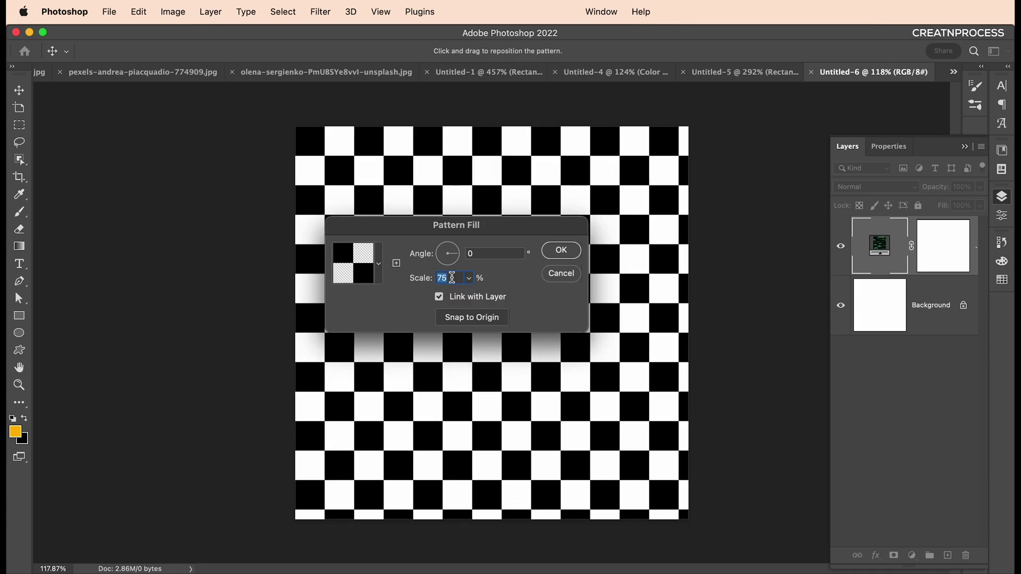
# Step: Set the pattern angle to 0° and confirm the pattern fill
pyautogui.click(478, 256)
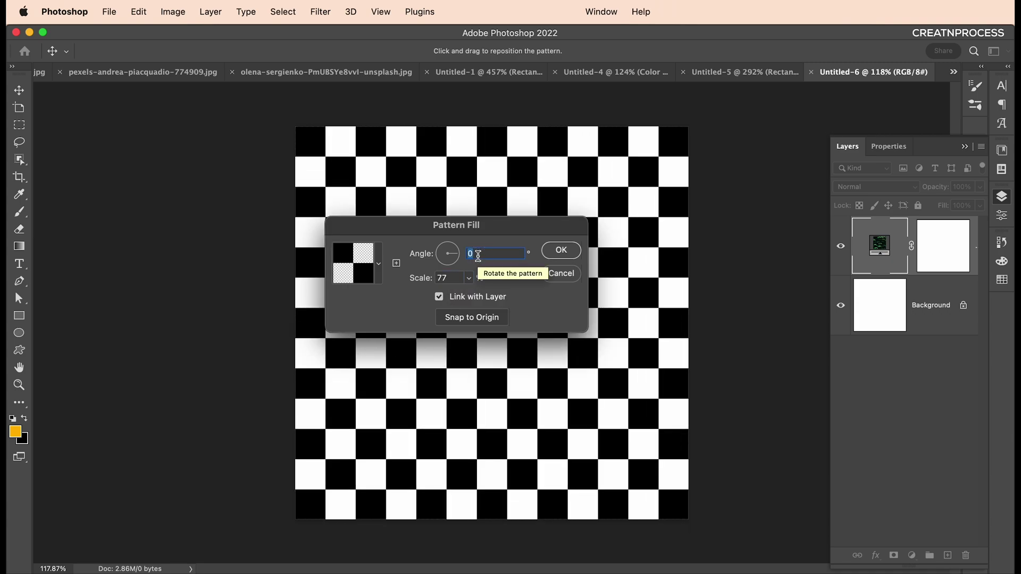
pyautogui.write('45')
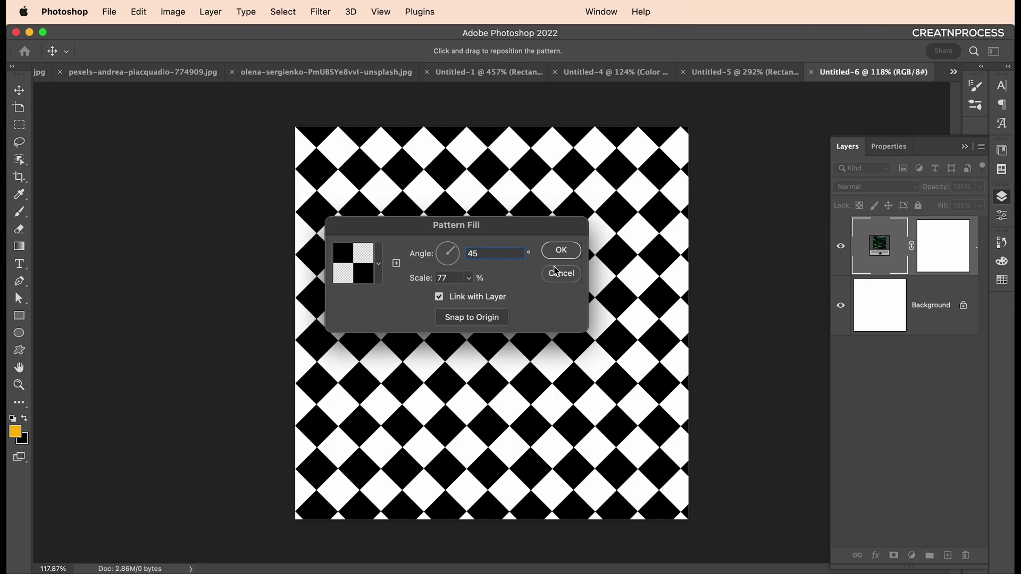
pyautogui.doubleClick(494, 253)
pyautogui.write('90')
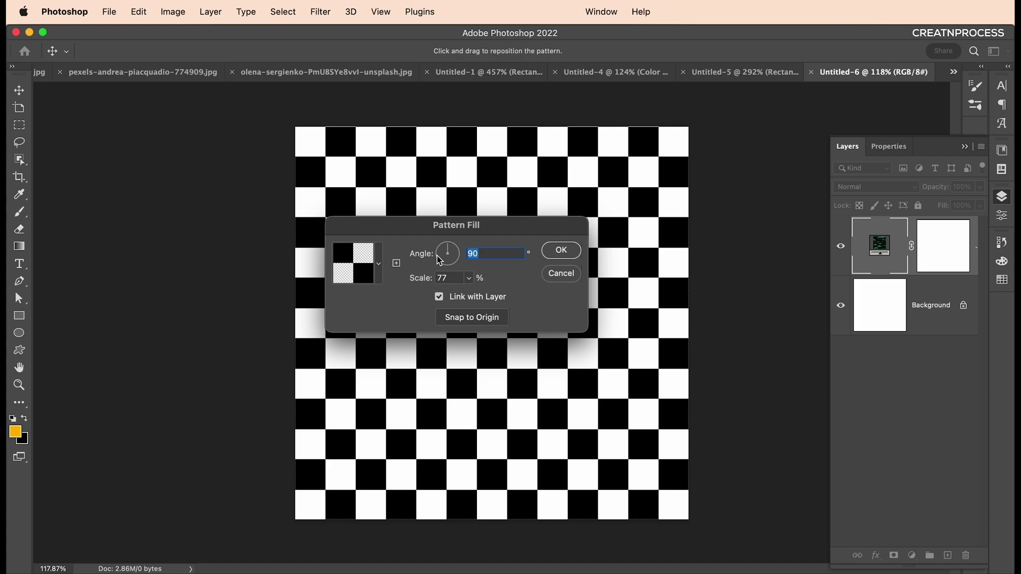
pyautogui.write('180')
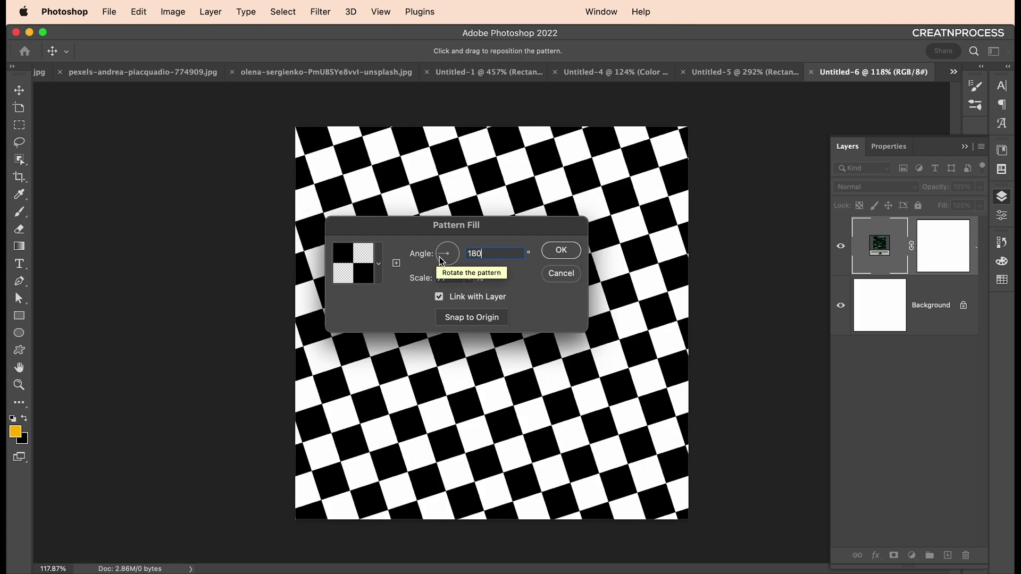
pyautogui.doubleClick(479, 250)
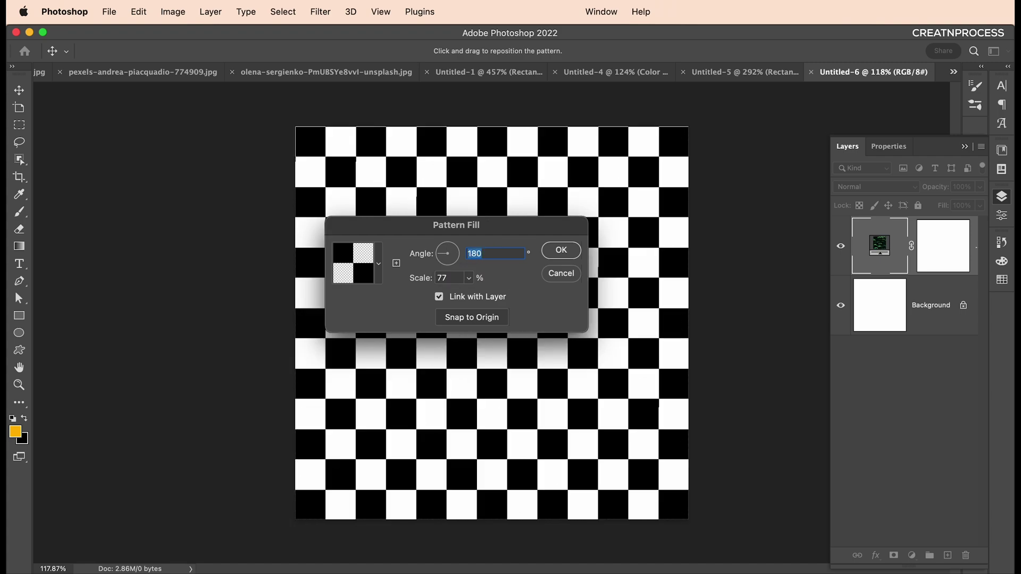
pyautogui.write('0')
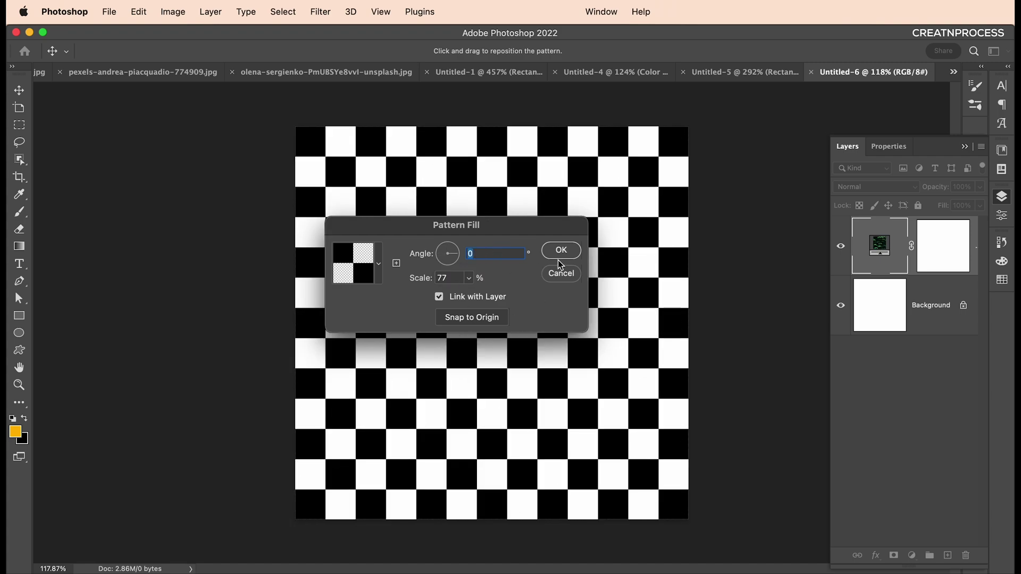
pyautogui.click(561, 251)
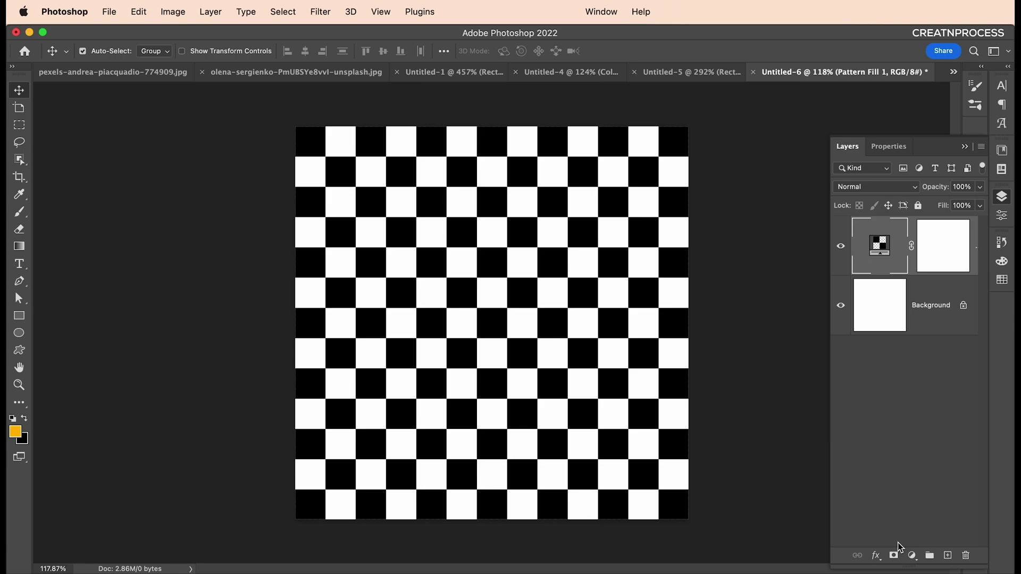
# Step: Add a Solid Color fill layer and clip it to the pattern layer
pyautogui.click(912, 555)
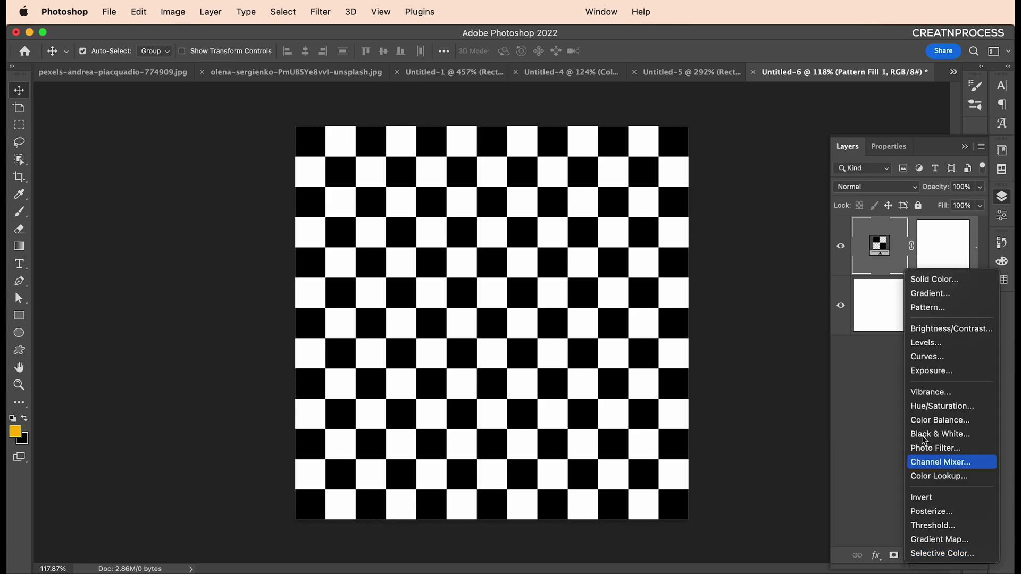
pyautogui.click(938, 278)
pyautogui.moveTo(739, 118); pyautogui.dragTo(672, 125)
pyautogui.click(861, 63)
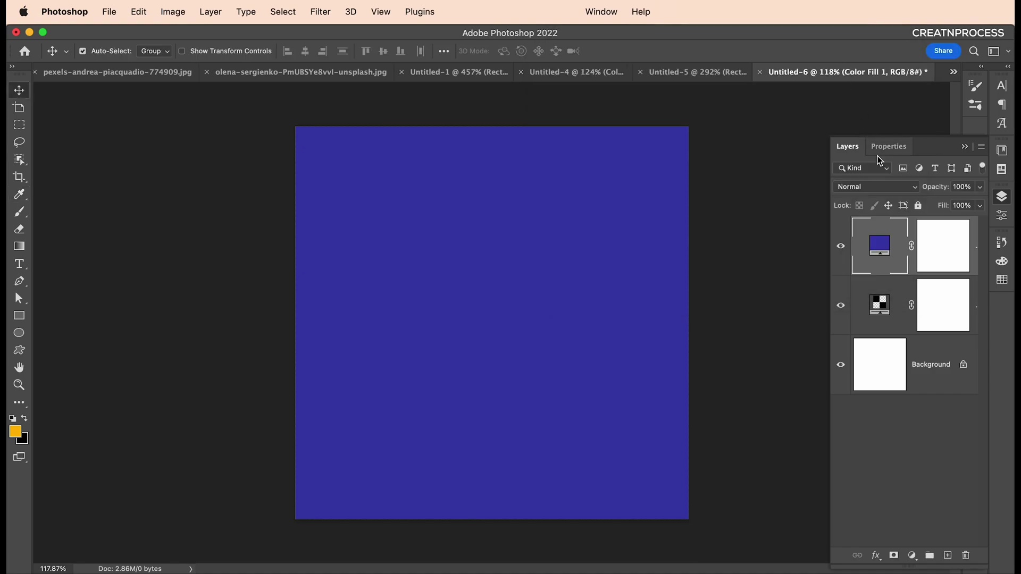
pyautogui.keyDown('alt'); pyautogui.click(895, 275); pyautogui.keyUp('alt')
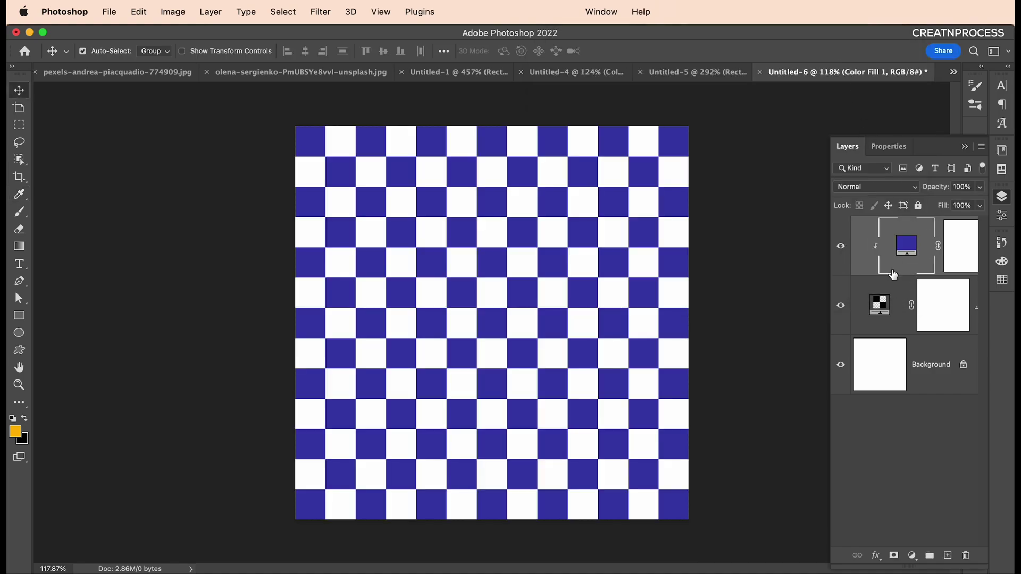
# Step: Change the clipped colour fill to navy blue
pyautogui.doubleClick(904, 252)
pyautogui.moveTo(744, 210); pyautogui.dragTo(747, 110)
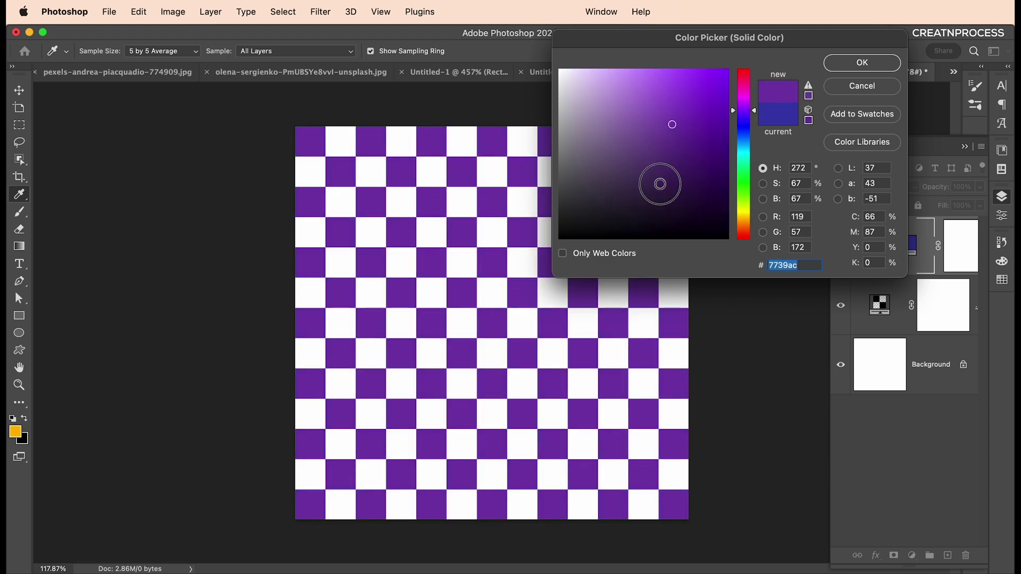
pyautogui.click(654, 176)
pyautogui.moveTo(749, 155)
pyautogui.mouseDown()
pyautogui.moveTo(748, 93)
pyautogui.moveTo(747, 202)
pyautogui.moveTo(747, 136)
pyautogui.mouseUp()
pyautogui.click(862, 63)
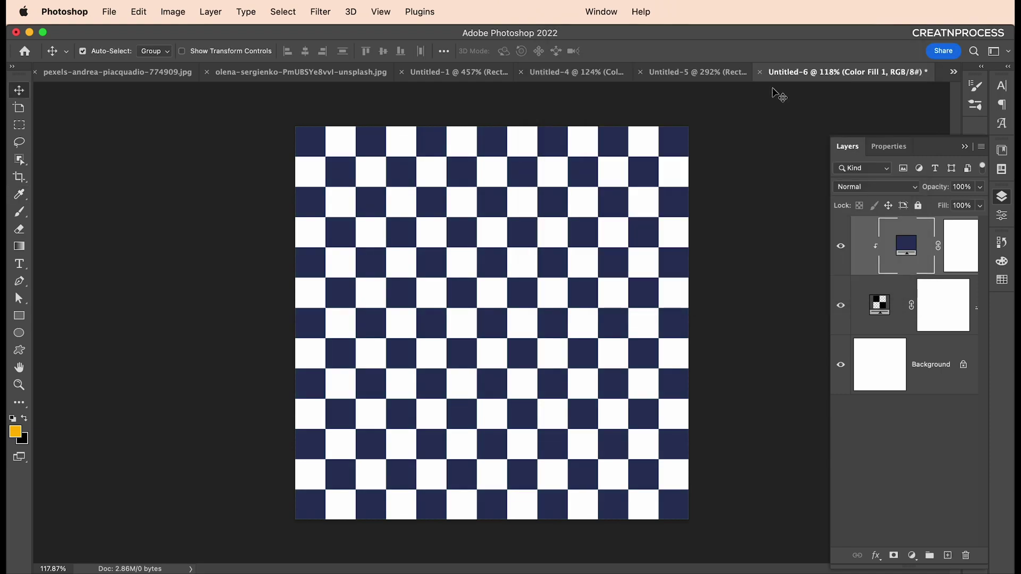
pyautogui.press('super+minus')
pyautogui.press('super+minus')
pyautogui.scroll(5, 589, 253)
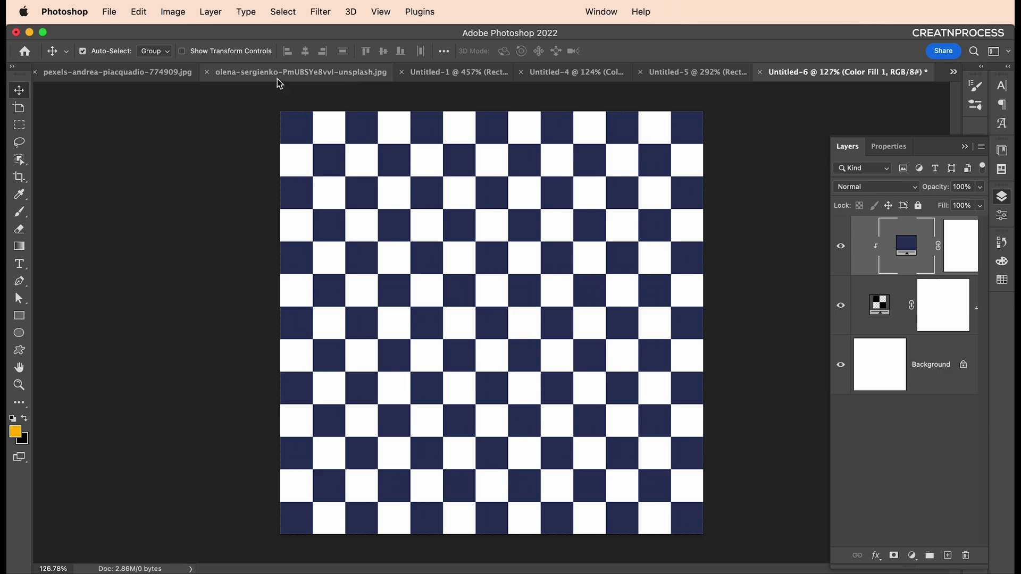
pyautogui.click(109, 12)
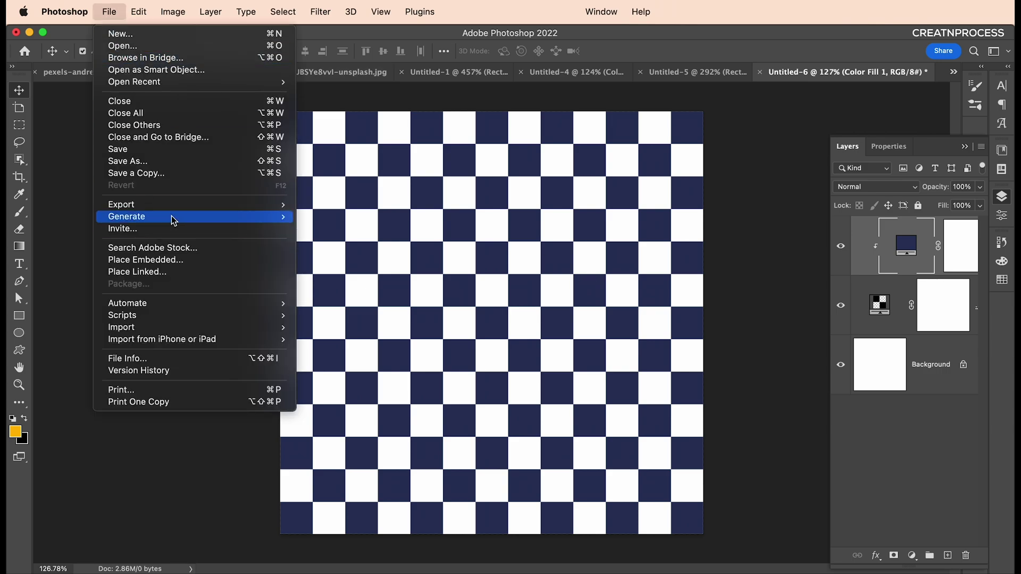
pyautogui.moveTo(194, 208)
pyautogui.click(351, 266)
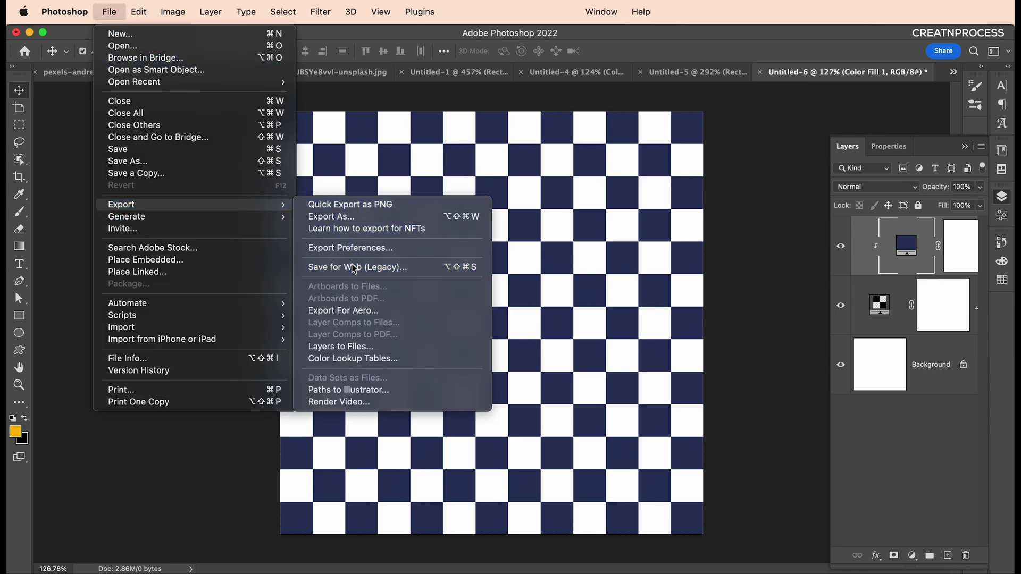
pyautogui.click(643, 91)
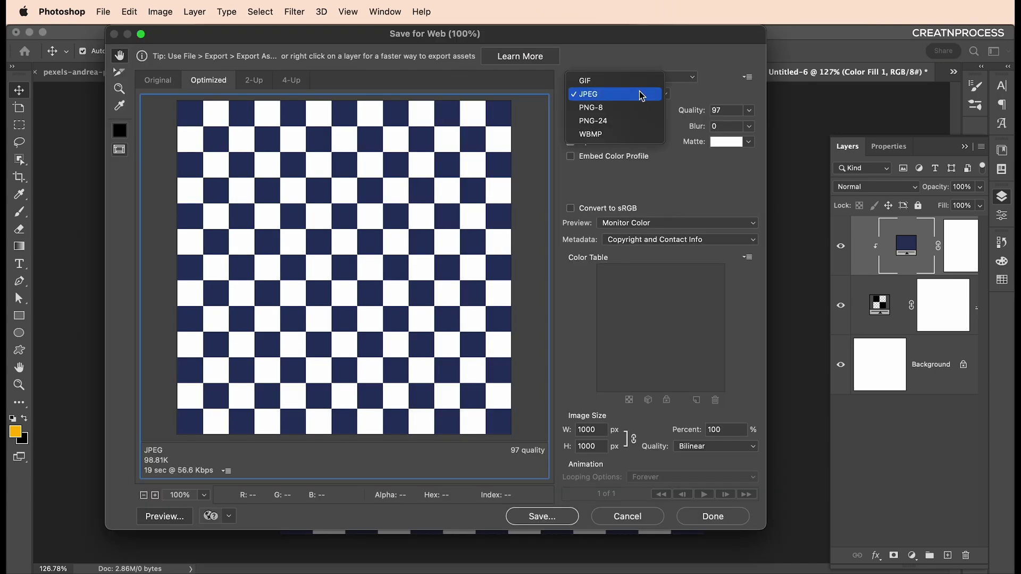
pyautogui.click(738, 109)
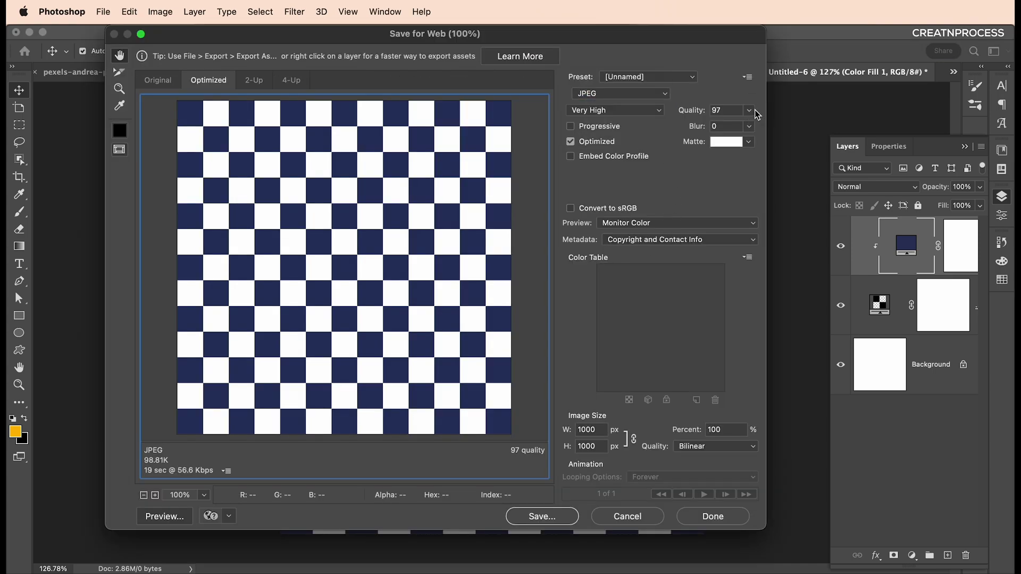
pyautogui.click(748, 110)
pyautogui.moveTo(747, 125); pyautogui.dragTo(774, 128)
pyautogui.click(721, 102)
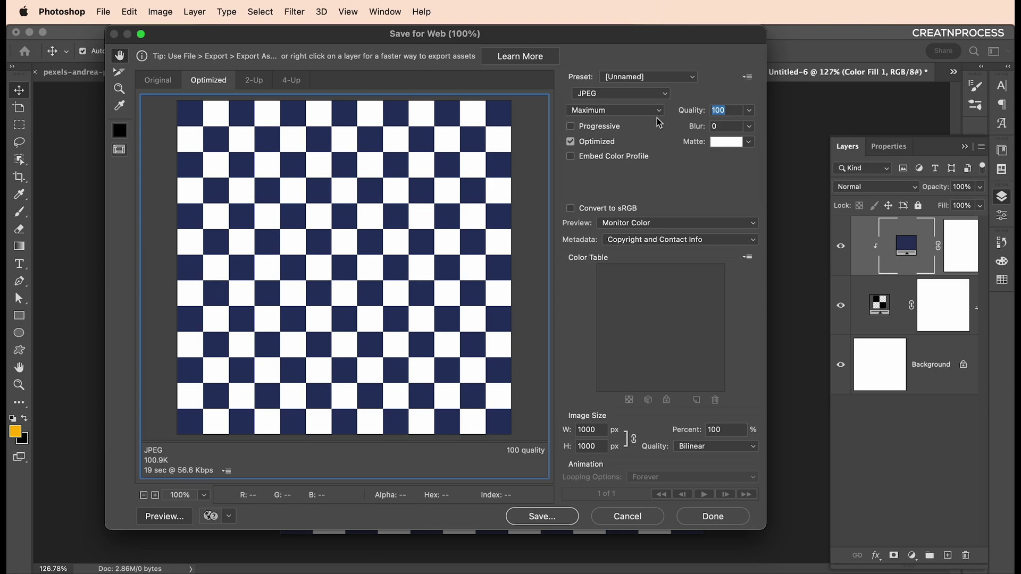
pyautogui.doubleClick(575, 431)
pyautogui.doubleClick(588, 446)
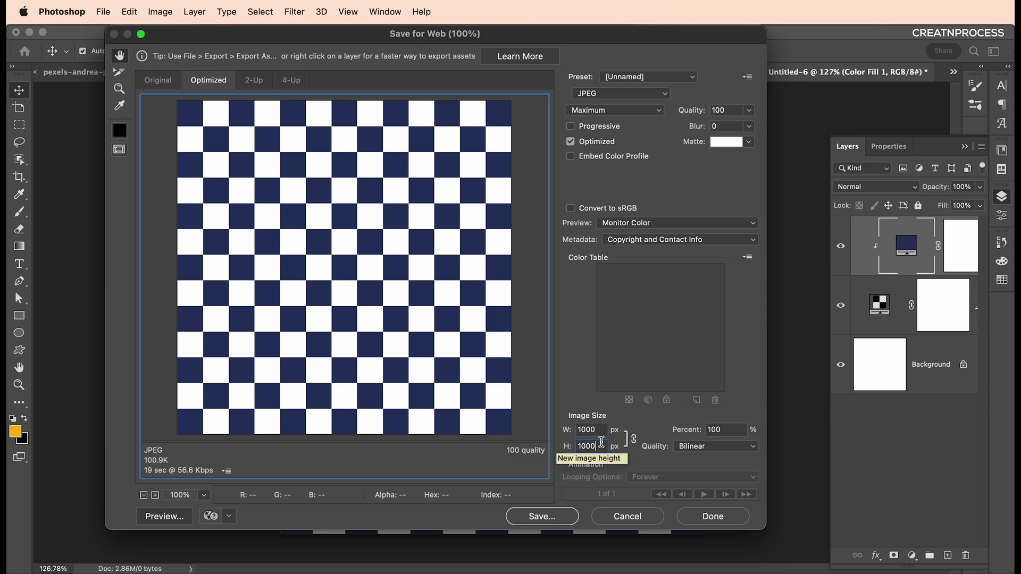
pyautogui.hotkey('shift', 'Tab')
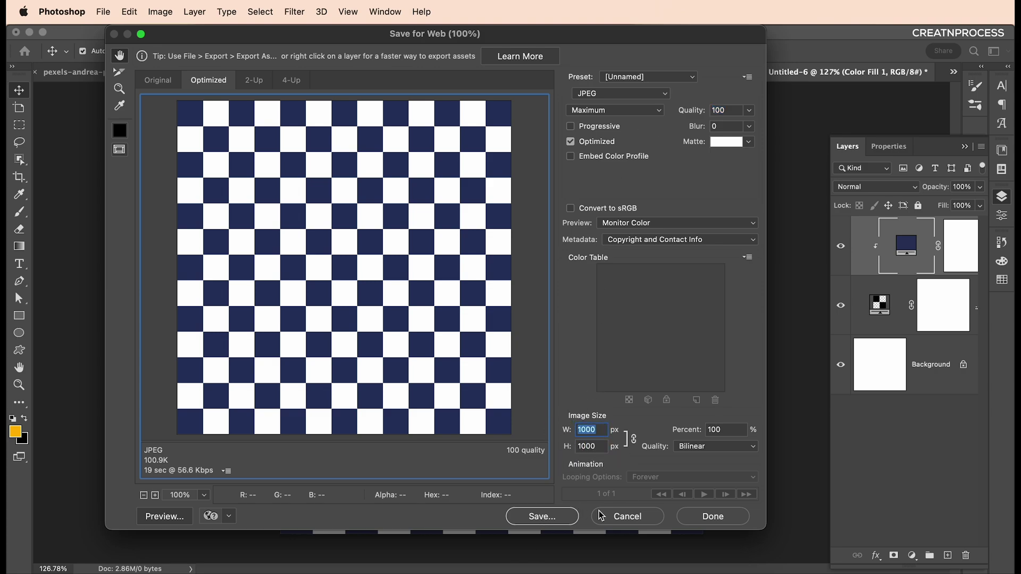
pyautogui.click(636, 518)
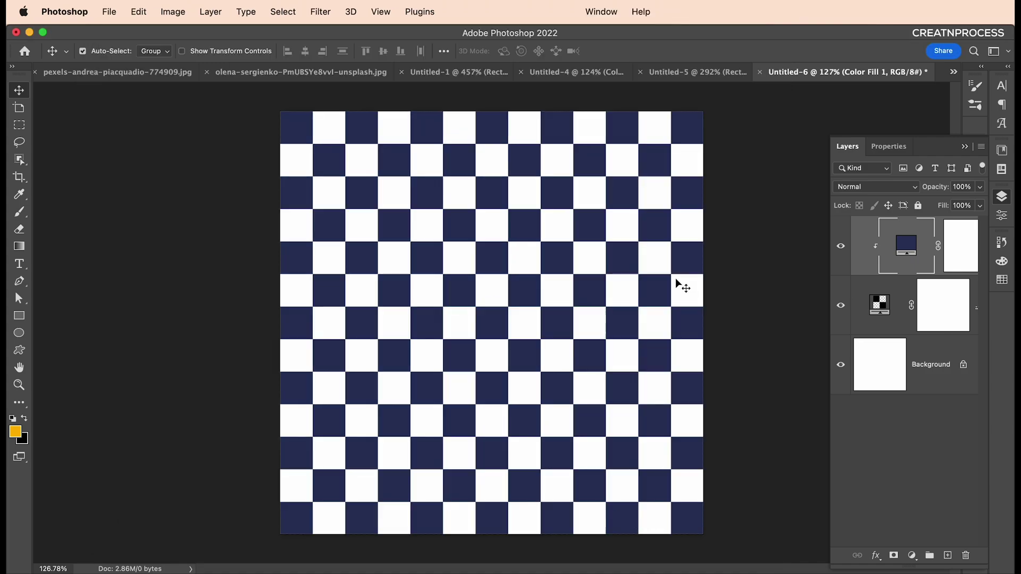